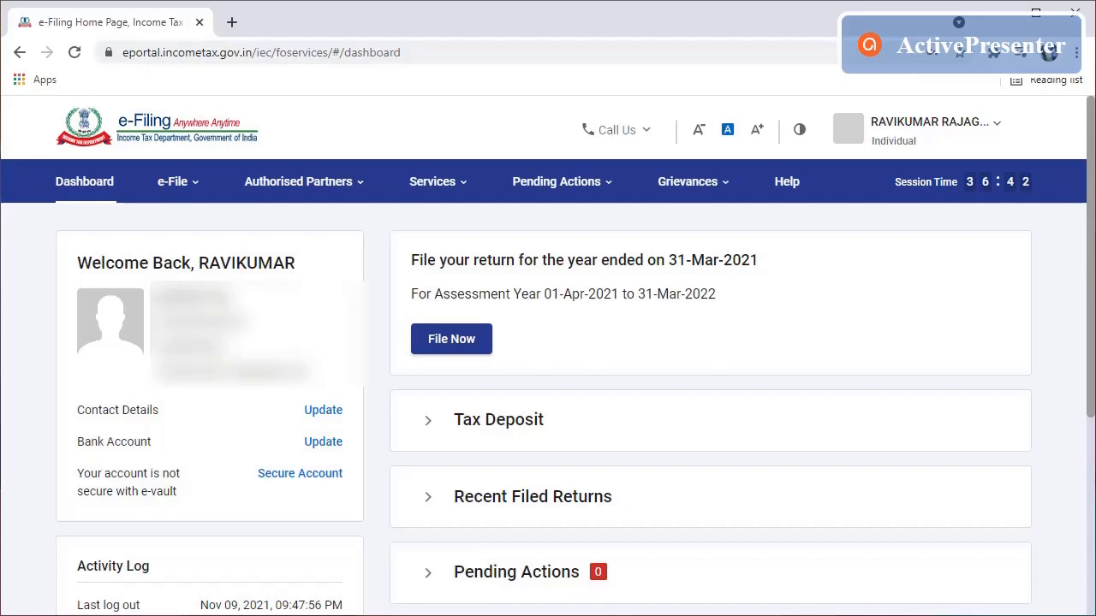
# Step: Start filing an income tax return for assessment year 2021-22 in Online mode
pyautogui.click(194, 188)
pyautogui.moveTo(215, 225)
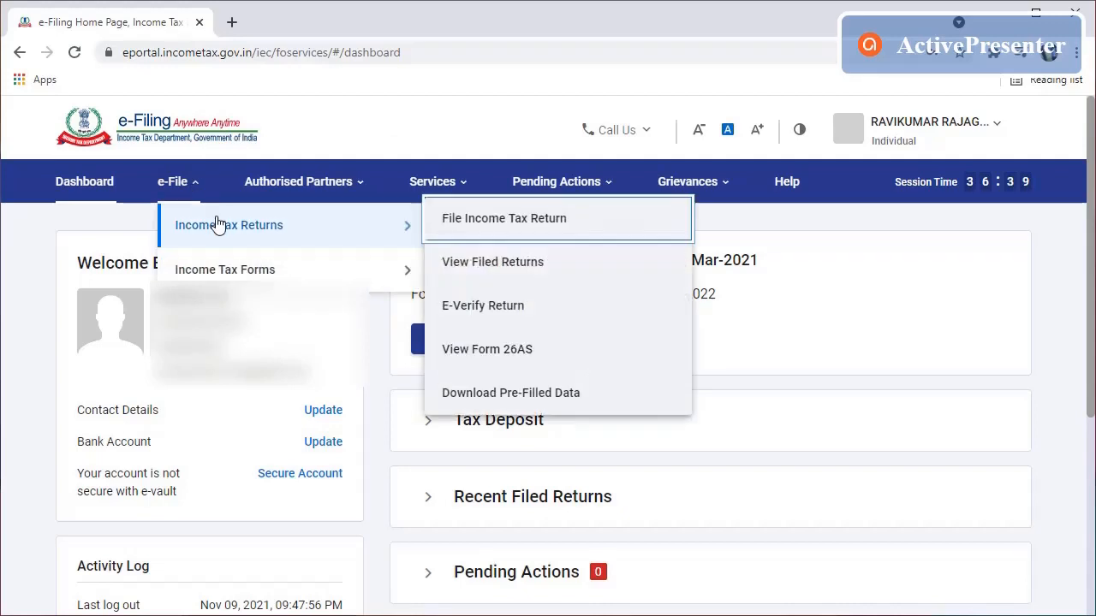
pyautogui.click(530, 225)
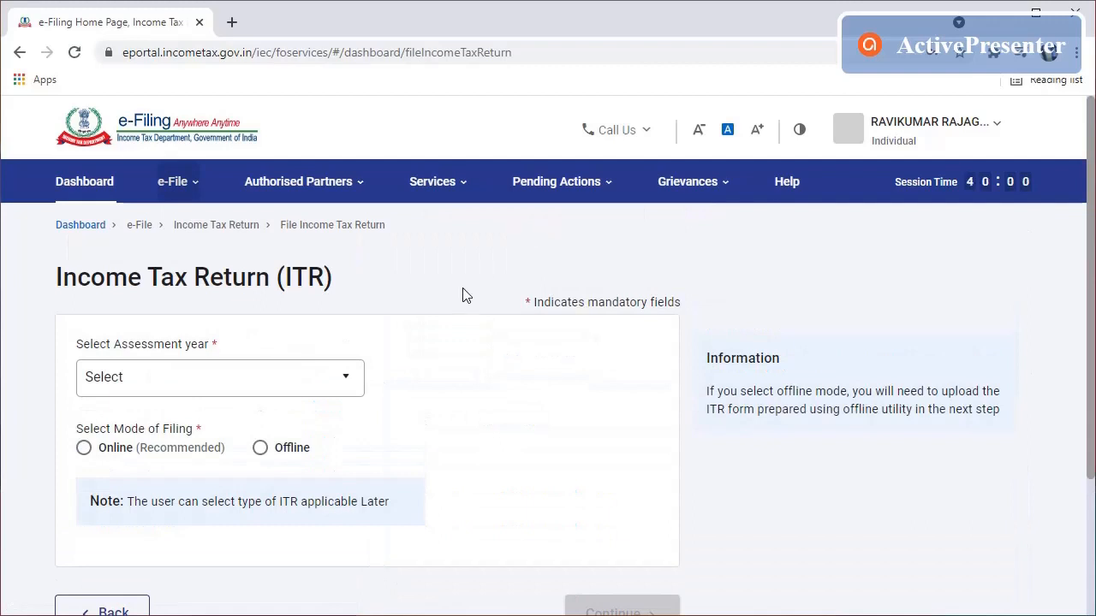
pyautogui.click(338, 380)
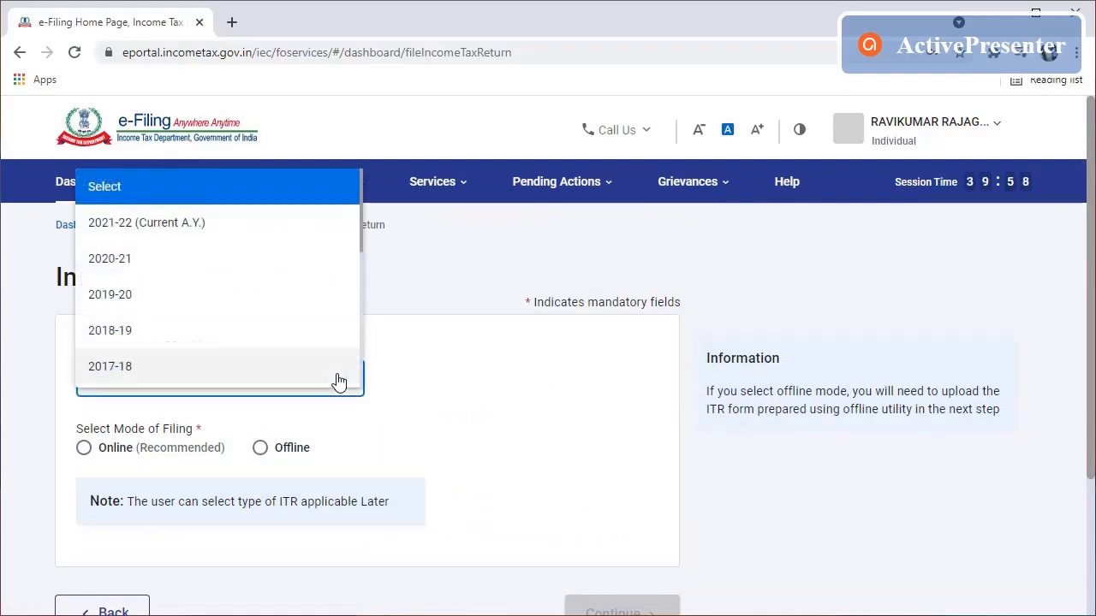
pyautogui.click(204, 227)
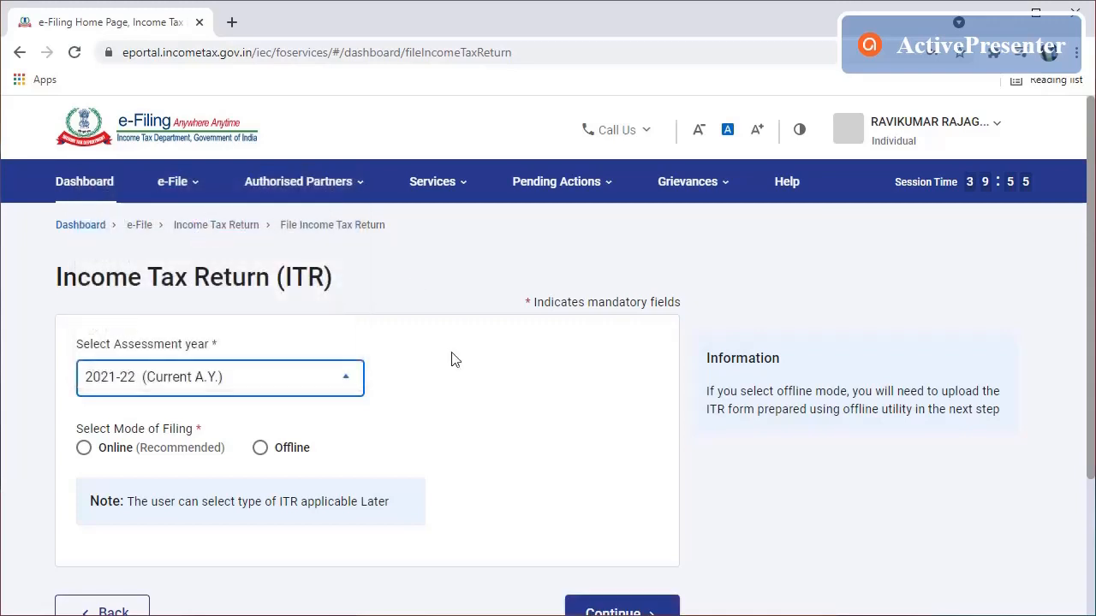
pyautogui.click(83, 452)
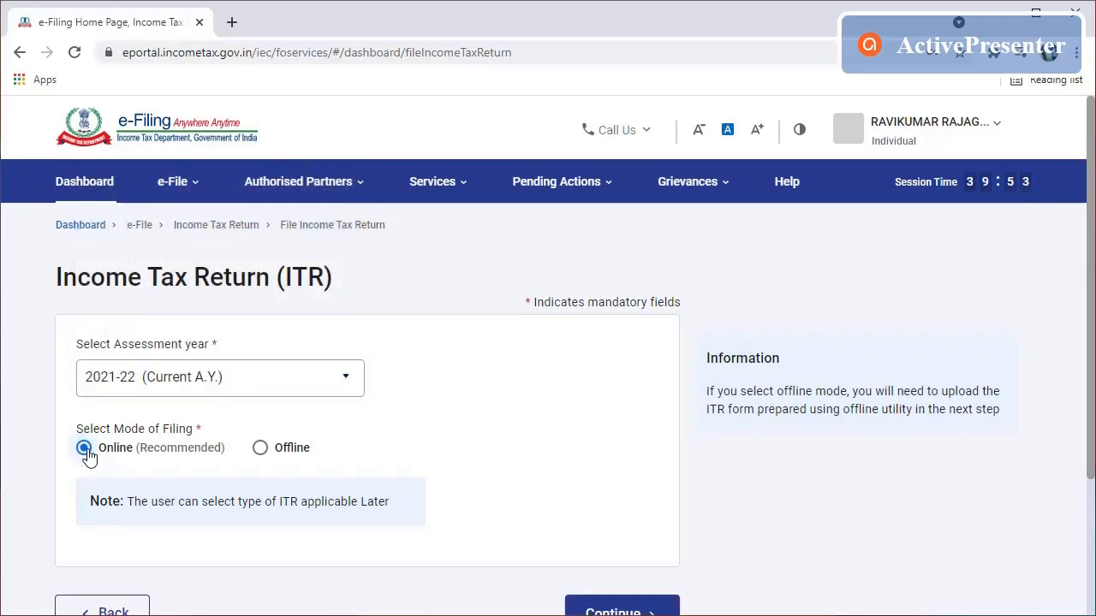
pyautogui.click(635, 610)
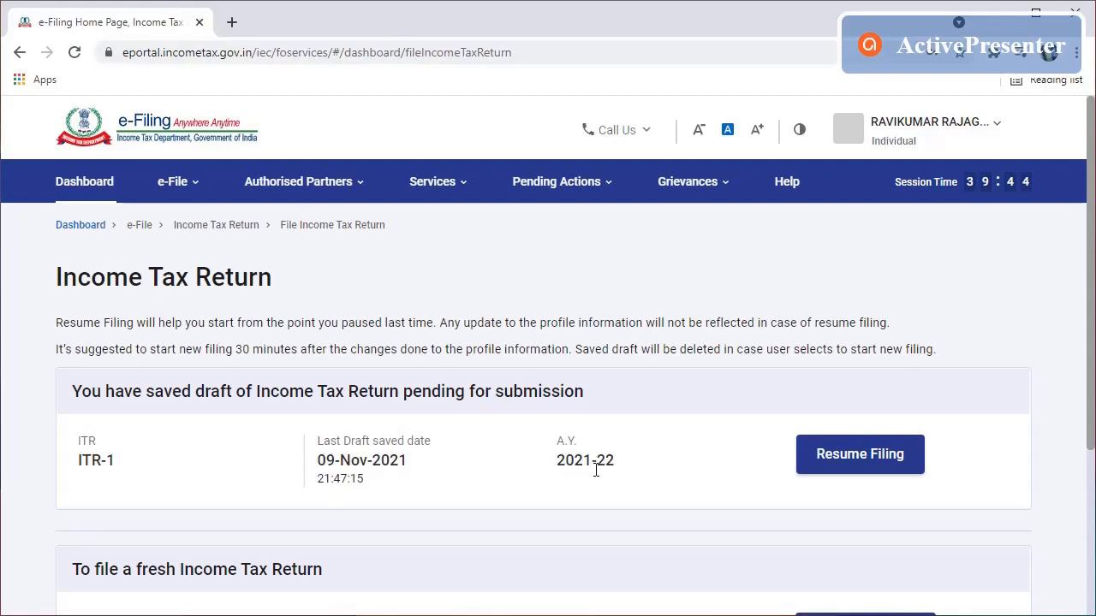
# Step: Resume the ITR-1 draft, dismiss the pre-filled notice, and review the Return Summary sections
pyautogui.click(858, 468)
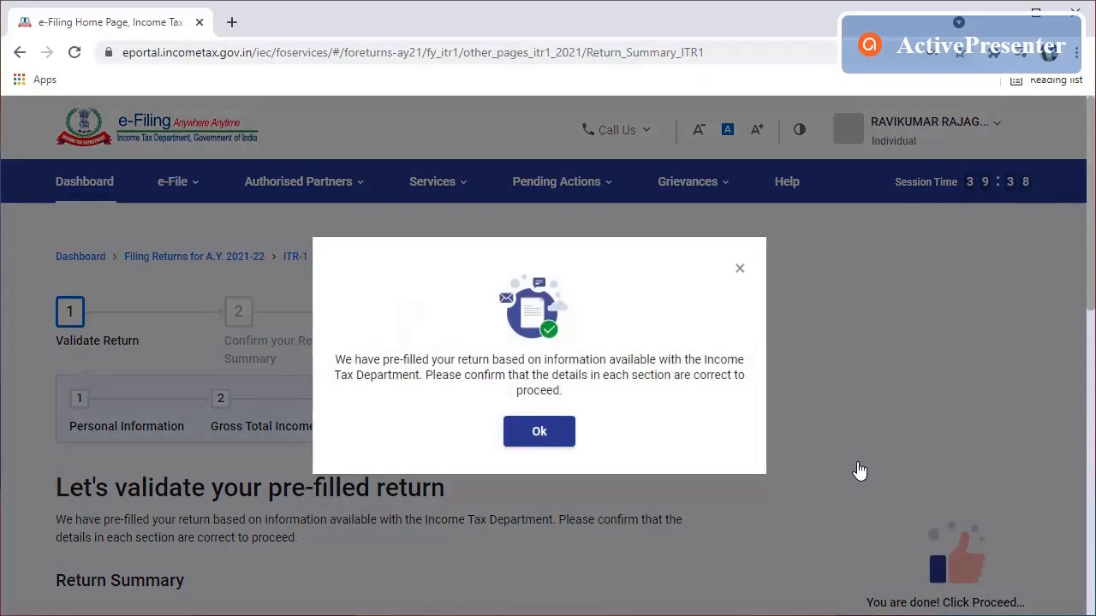
pyautogui.click(540, 433)
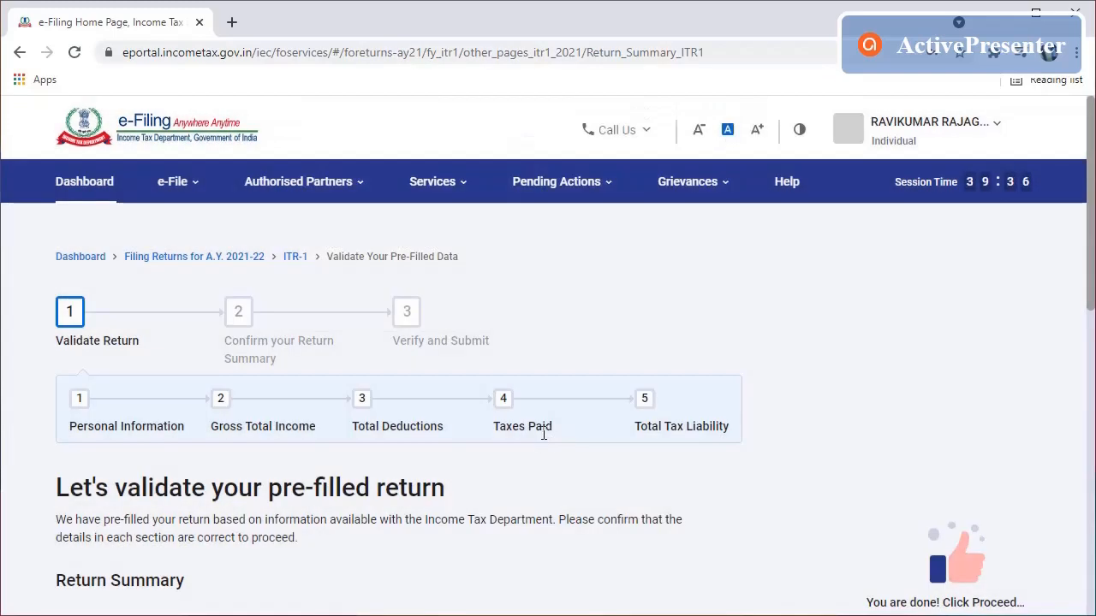
pyautogui.scroll(-5, 544, 437)
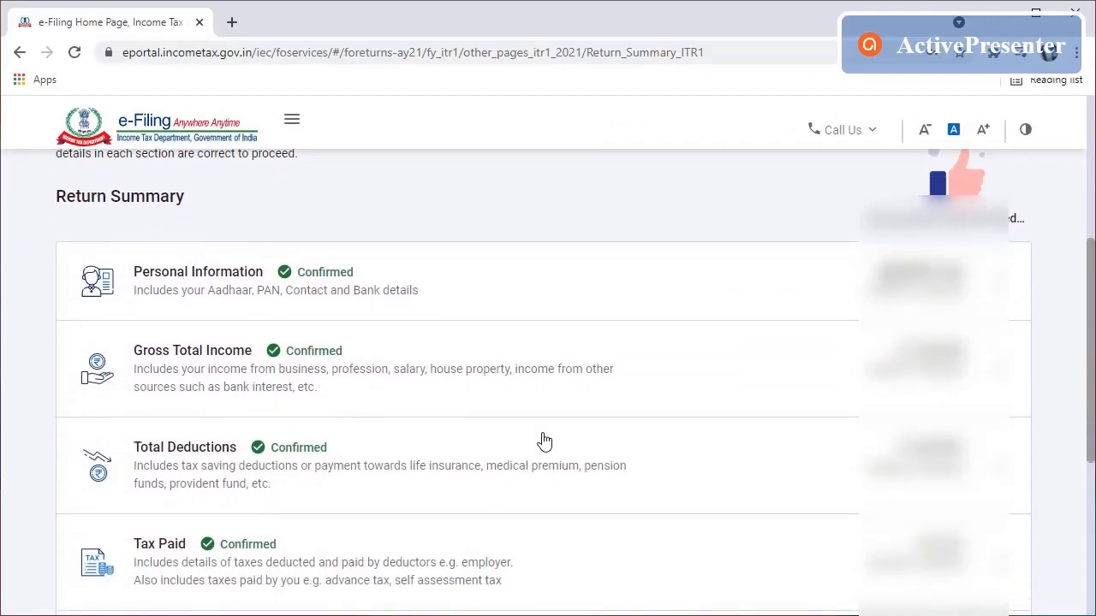
pyautogui.scroll(-3, 545, 441)
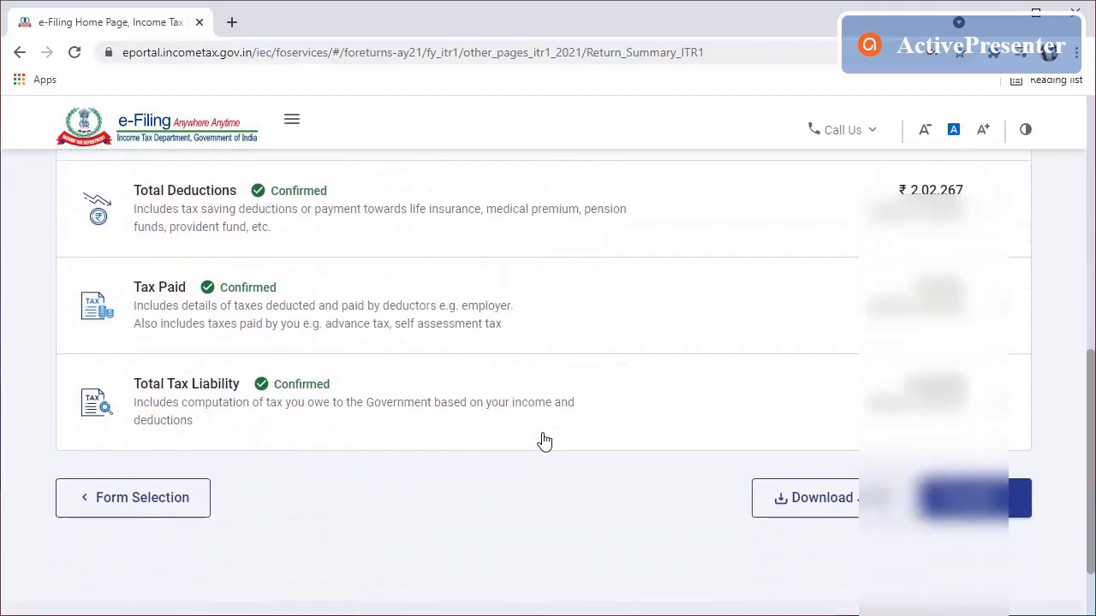
pyautogui.scroll(4, 544, 441)
pyautogui.scroll(-1, 544, 441)
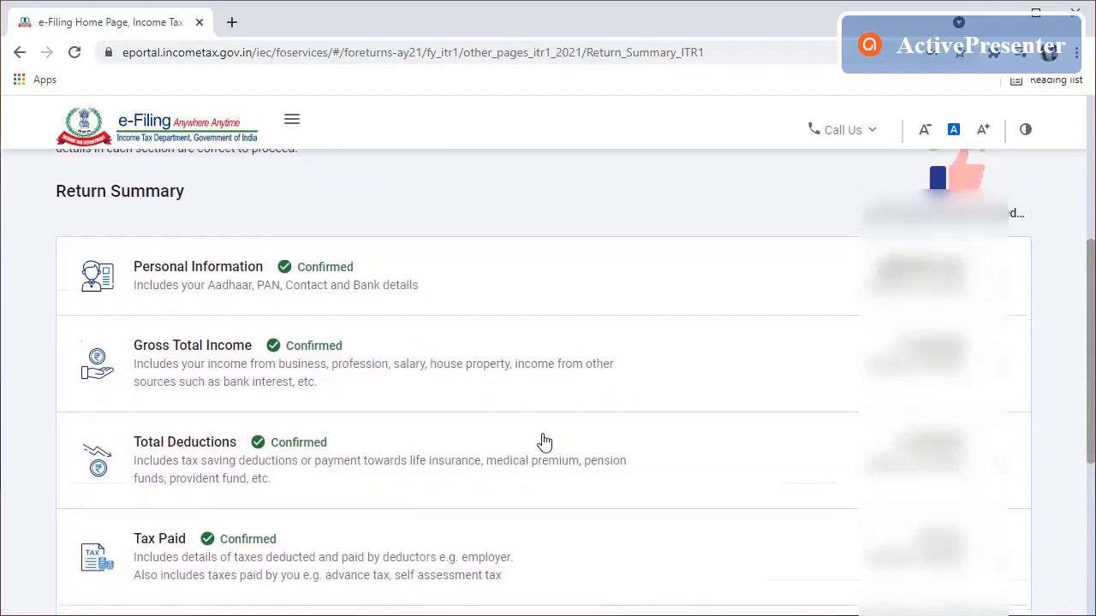
pyautogui.scroll(-1, 545, 441)
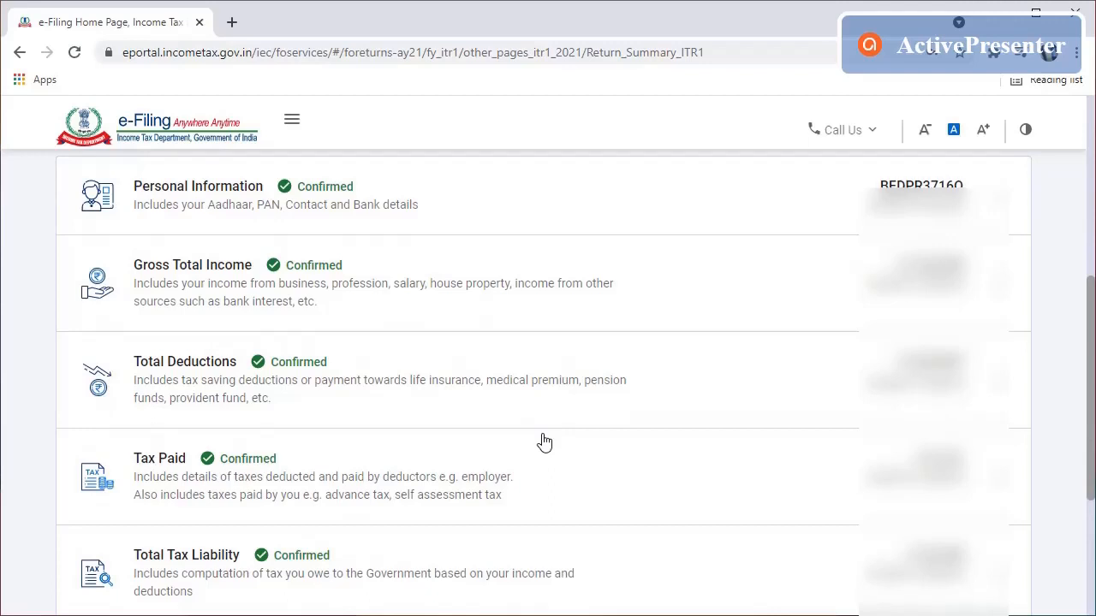
pyautogui.scroll(-1, 544, 441)
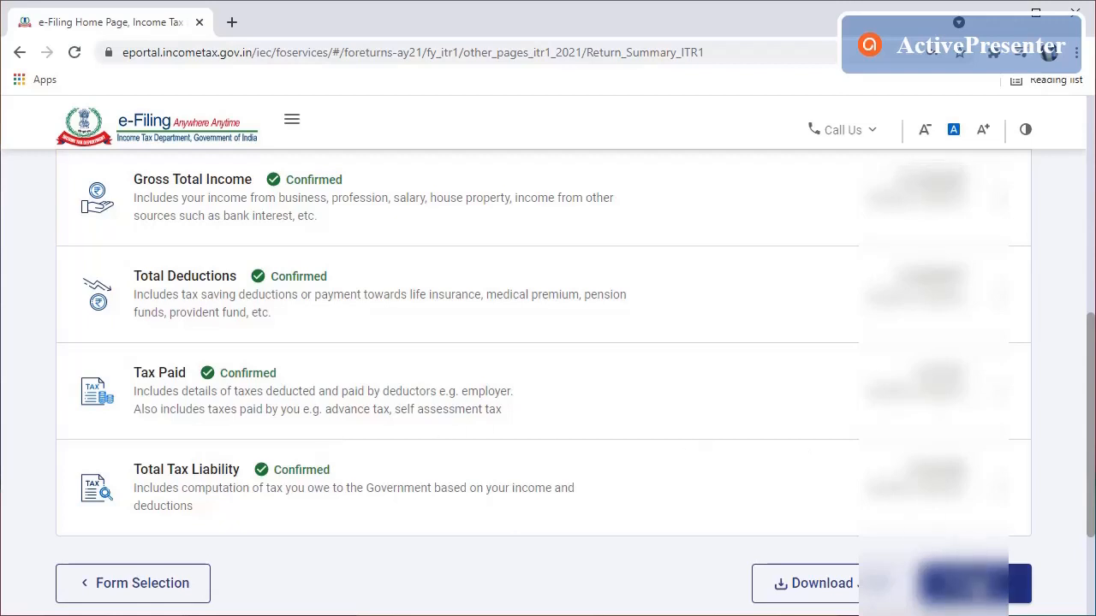
# Step: Confirm the Return Summary and review the tax computation down to the ₹17,980 Amount Payable
pyautogui.click(975, 583)
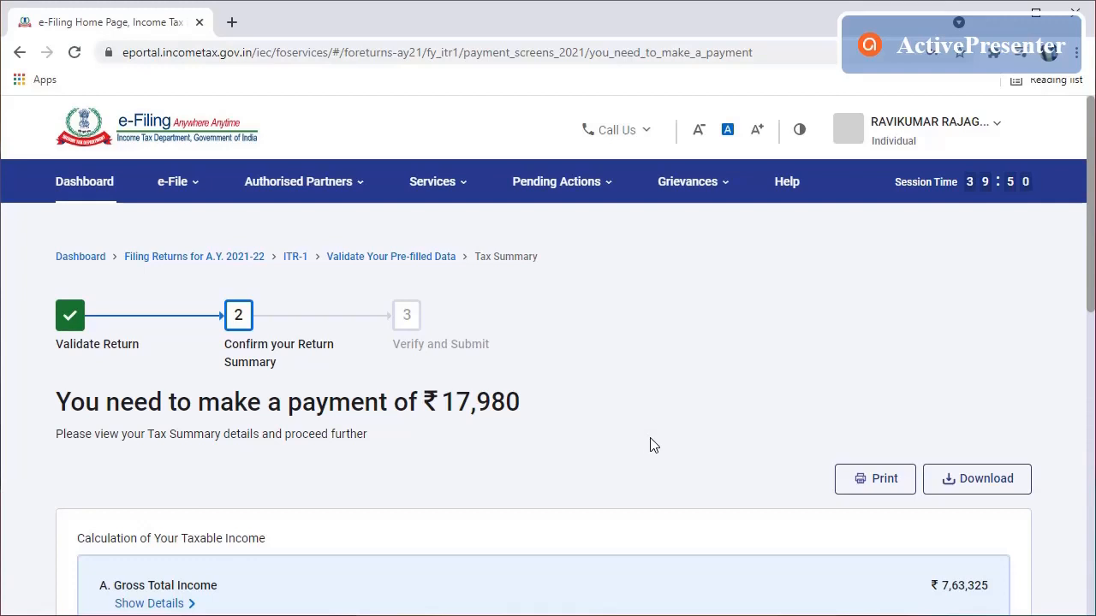
pyautogui.scroll(-4, 652, 446)
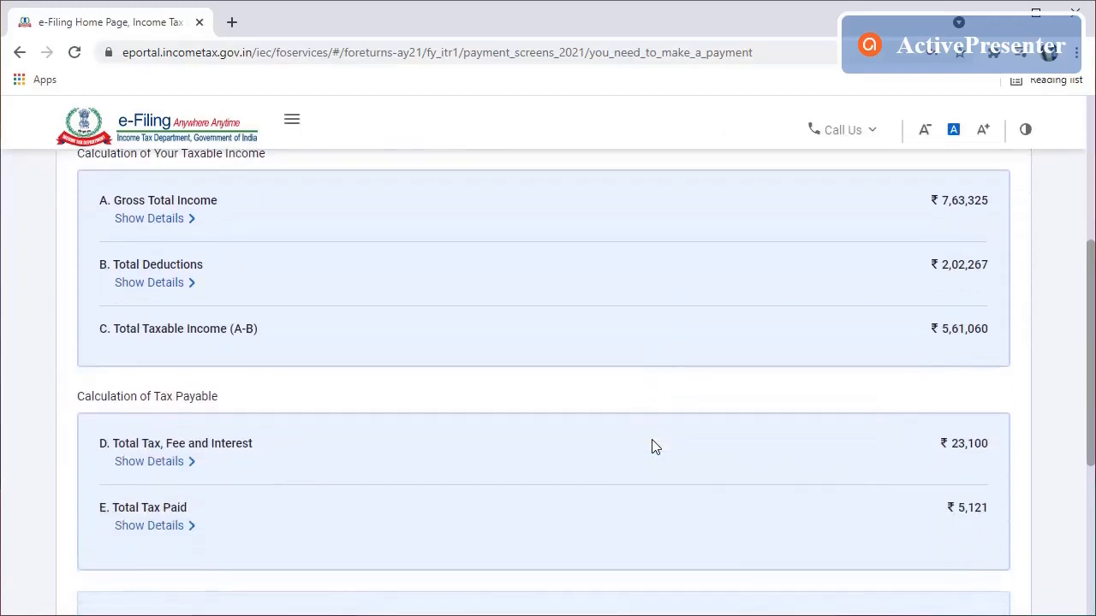
pyautogui.scroll(-1, 651, 447)
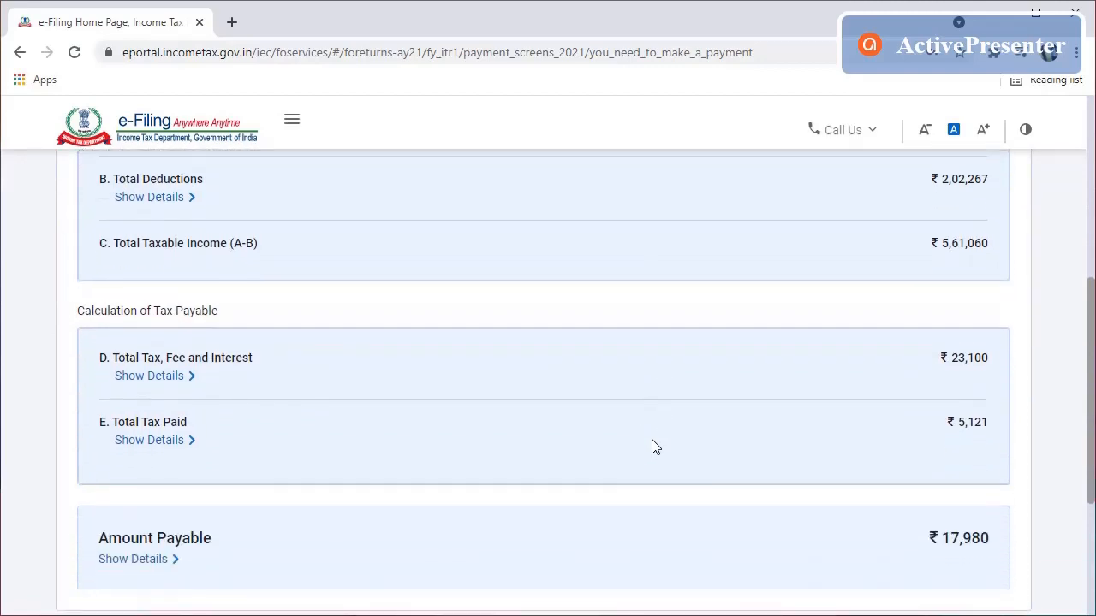
pyautogui.scroll(2, 652, 447)
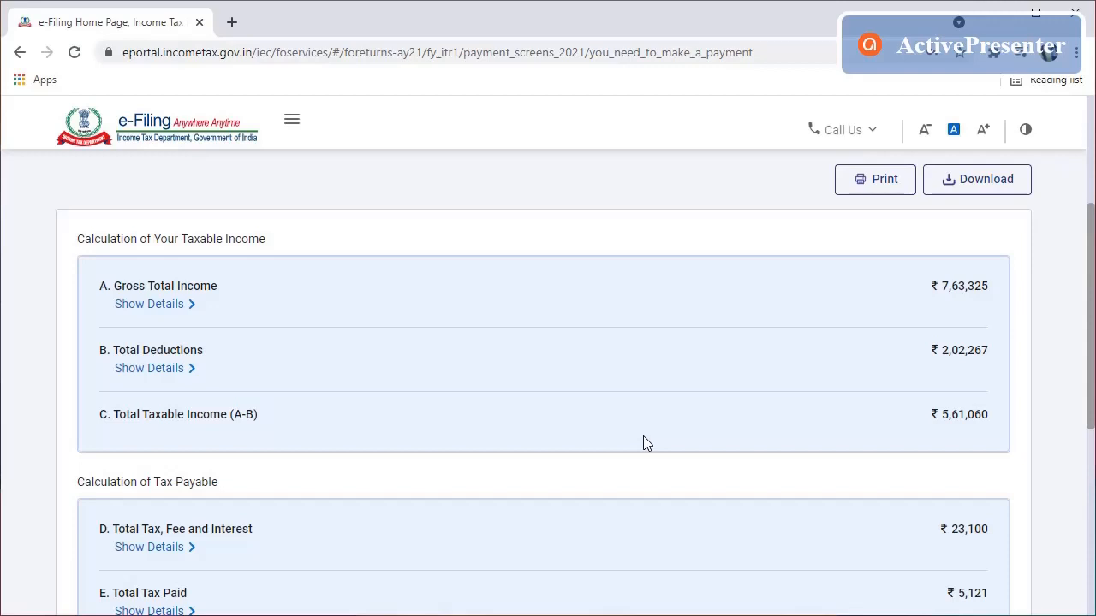
pyautogui.scroll(-1, 648, 443)
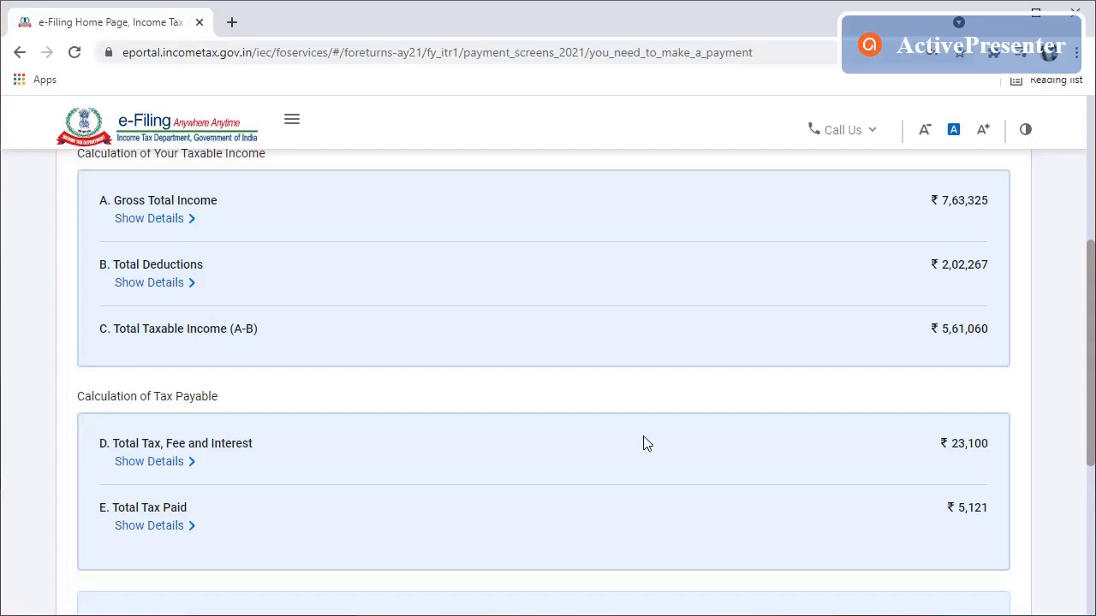
pyautogui.scroll(-1, 647, 444)
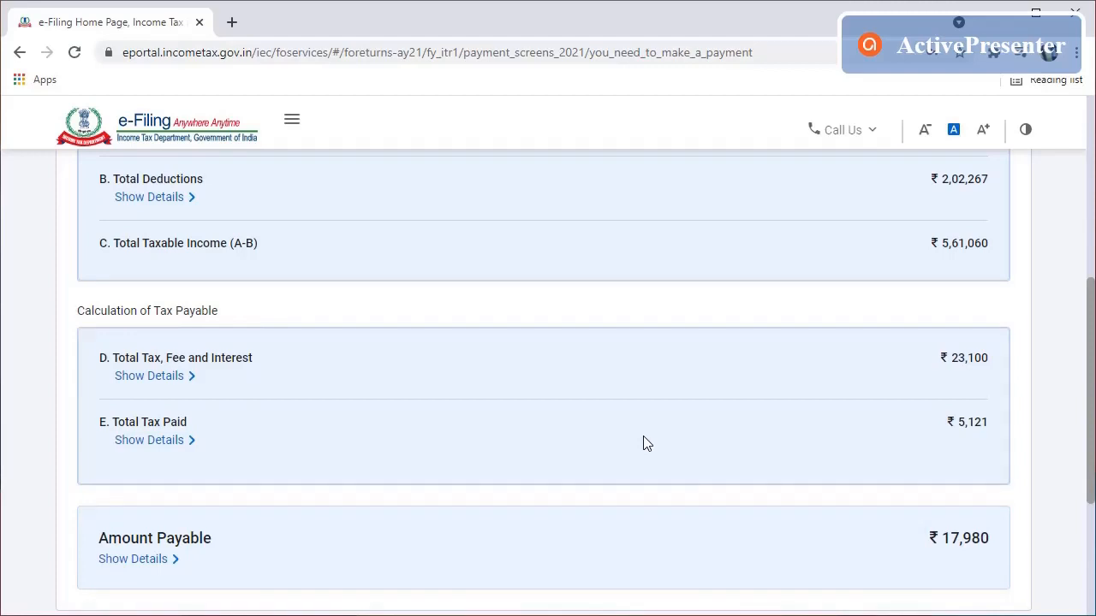
pyautogui.scroll(-1, 647, 443)
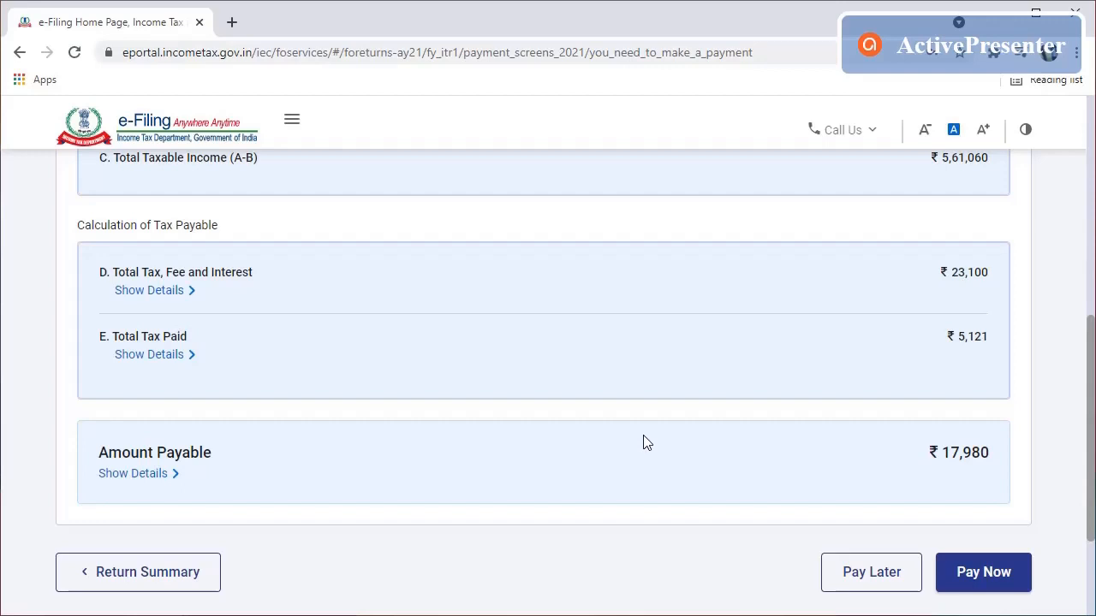
# Step: Use Pay Now for the ₹17,980 due and browse challans 280–283 on NSDL's e-Payment page
pyautogui.click(1002, 576)
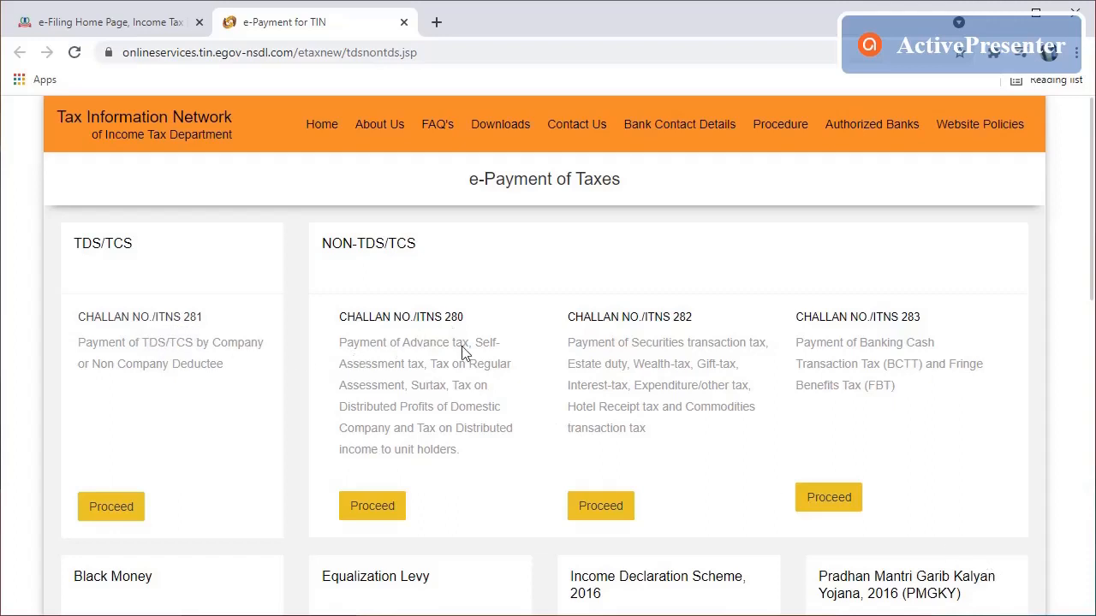
pyautogui.scroll(-3, 500, 368)
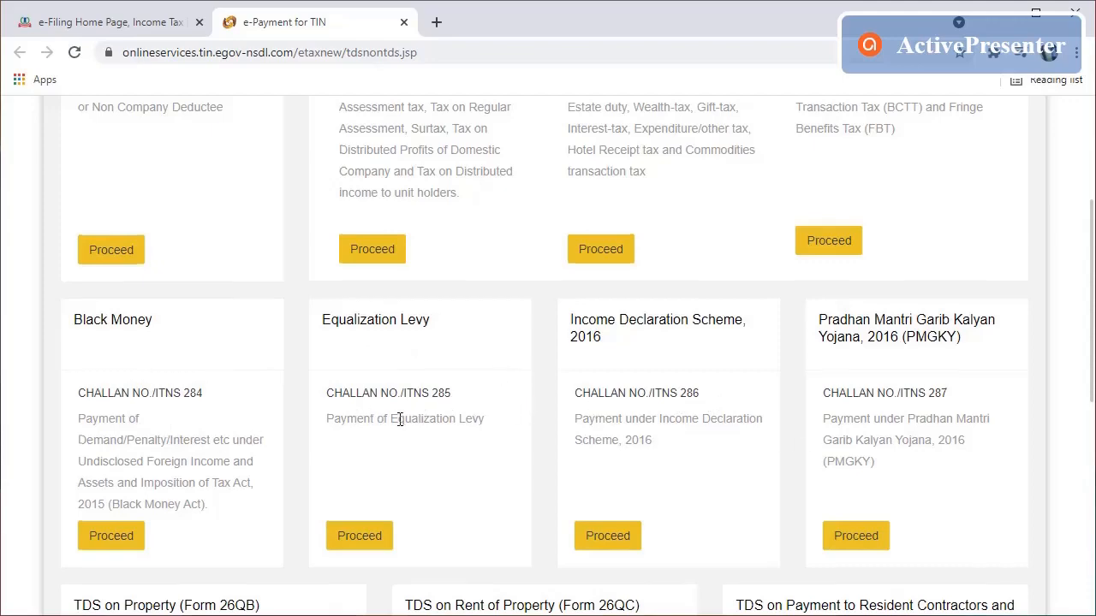
pyautogui.scroll(-1, 403, 420)
pyautogui.scroll(-4, 501, 453)
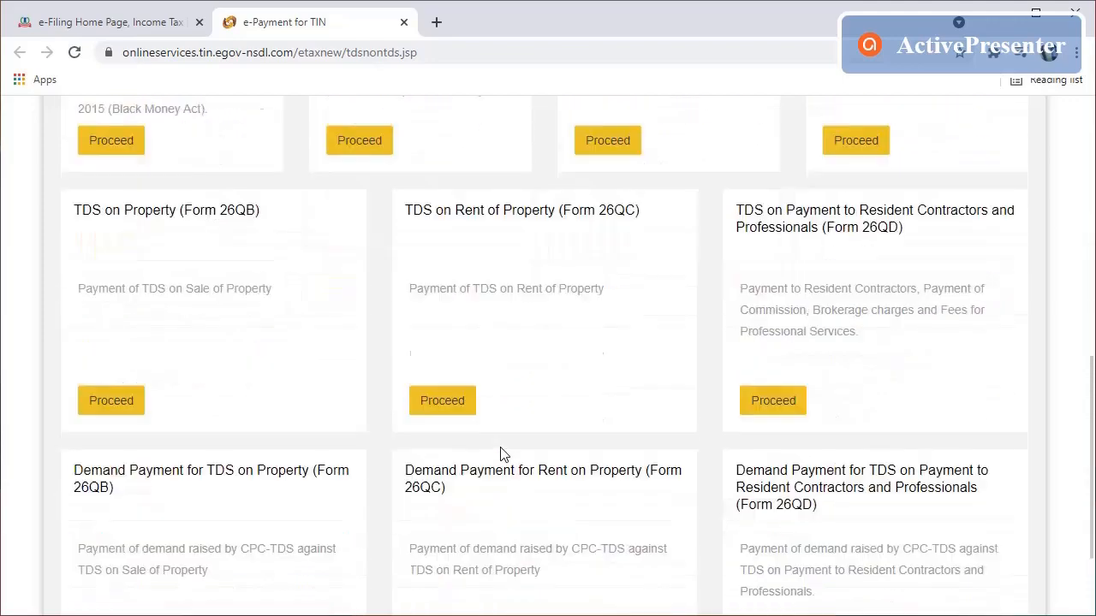
pyautogui.scroll(-1, 502, 453)
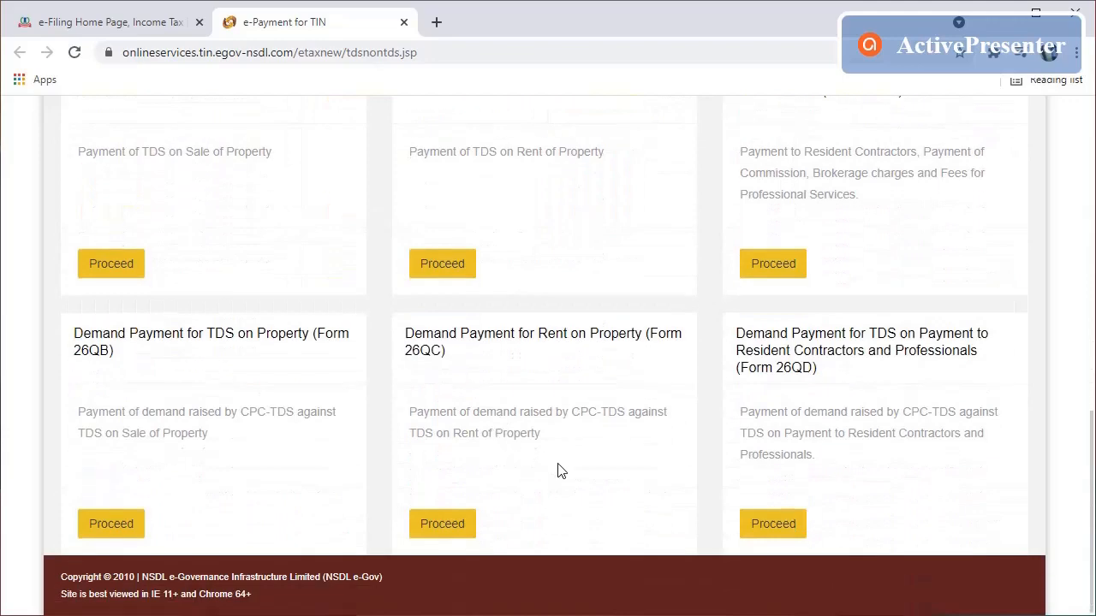
pyautogui.scroll(3, 613, 510)
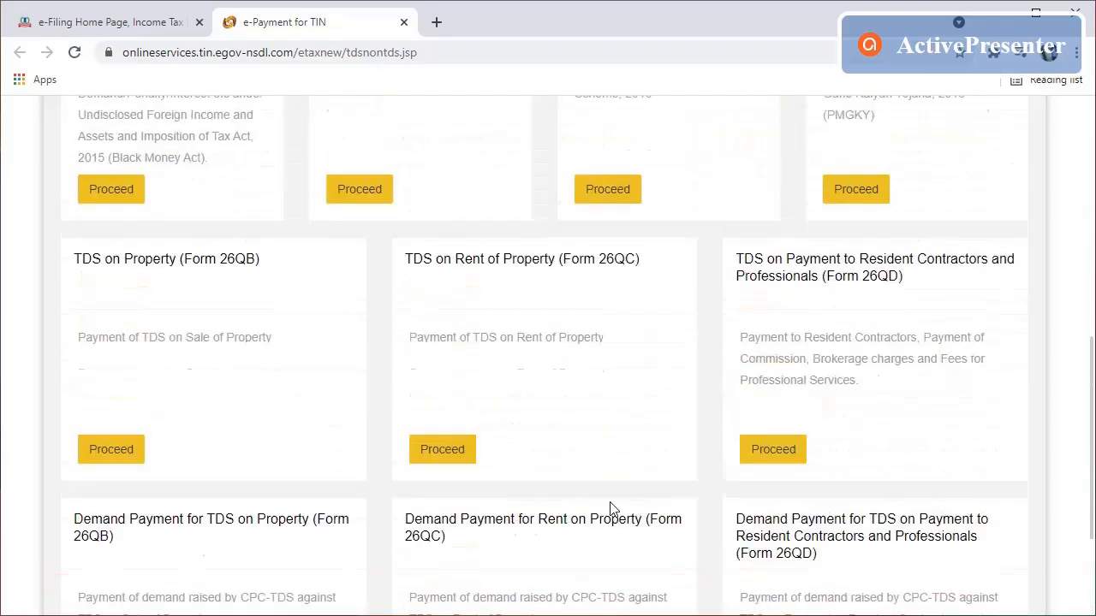
pyautogui.scroll(3, 558, 499)
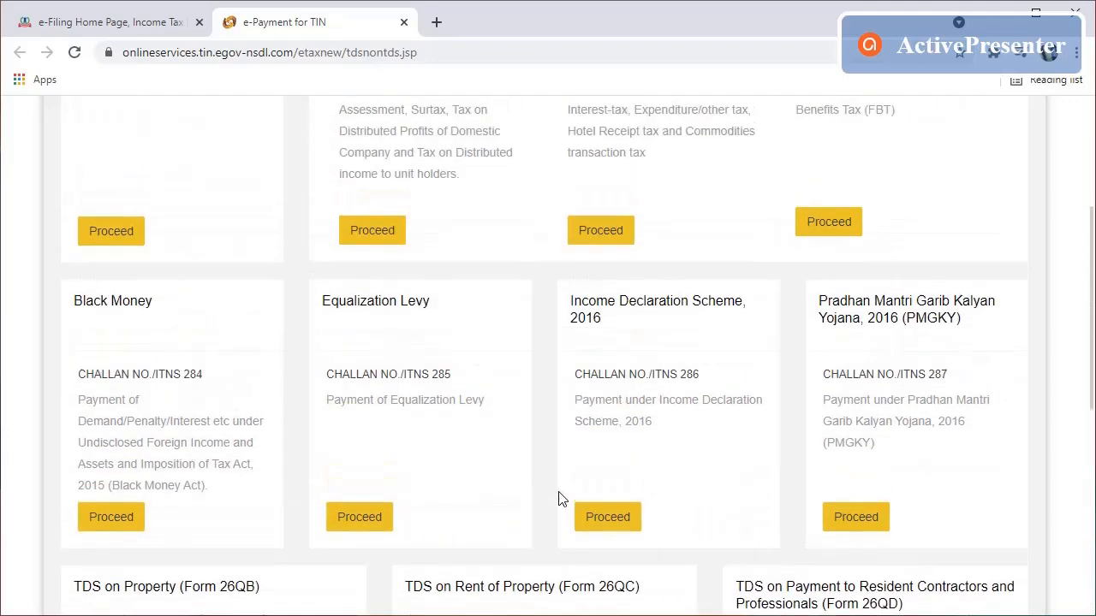
pyautogui.scroll(3, 554, 492)
pyautogui.scroll(1, 555, 489)
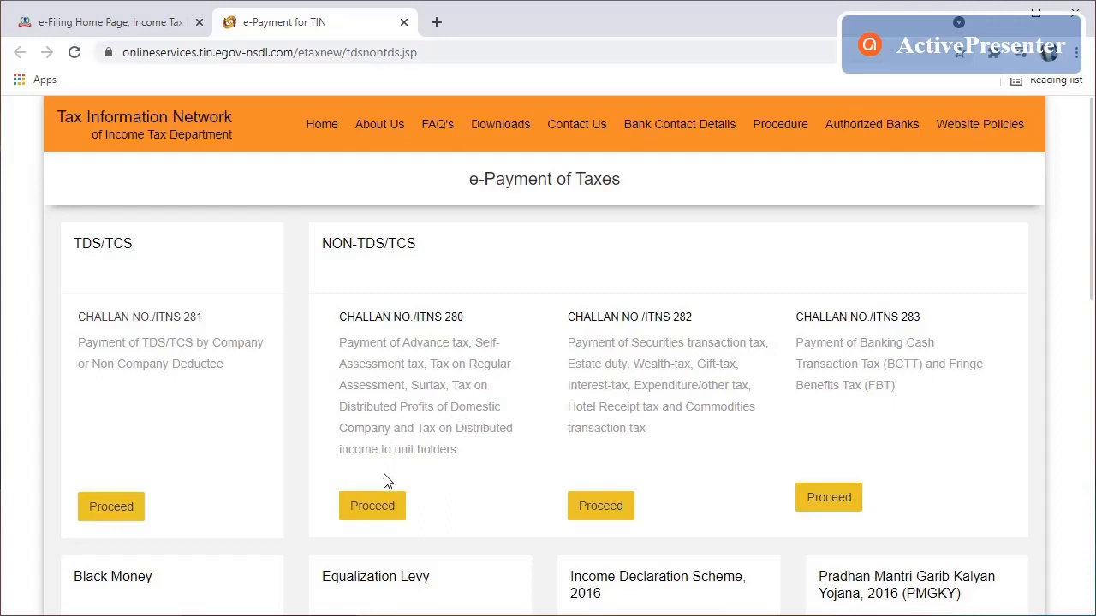
# Step: Open Challan 280 and choose (0021) Income Tax (Other than Companies) with (300) Self Assessment Tax
pyautogui.click(383, 509)
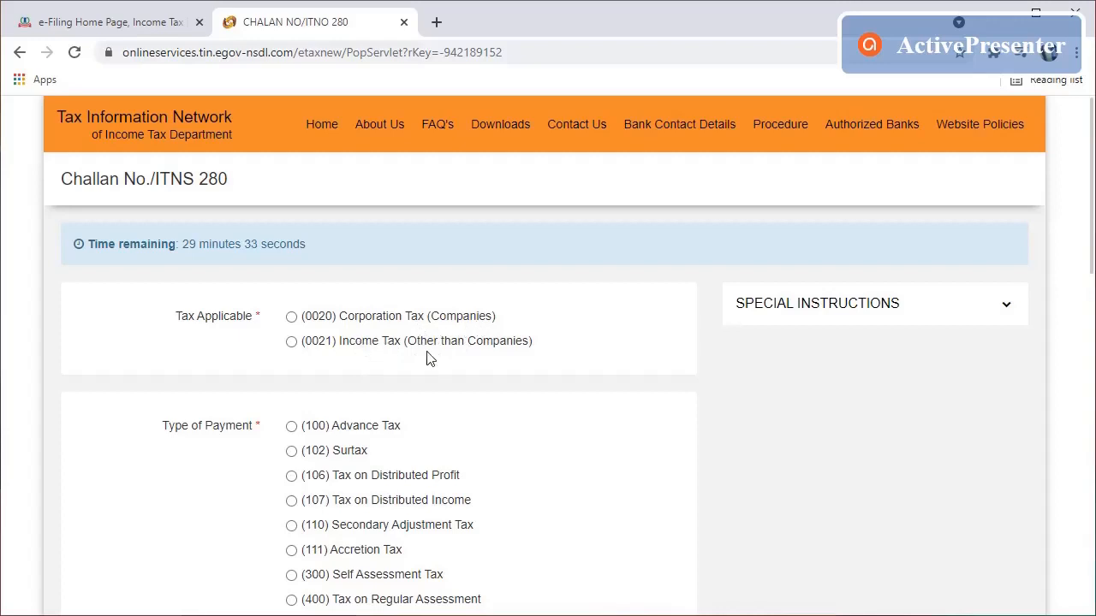
pyautogui.click(292, 342)
pyautogui.scroll(-1, 241, 426)
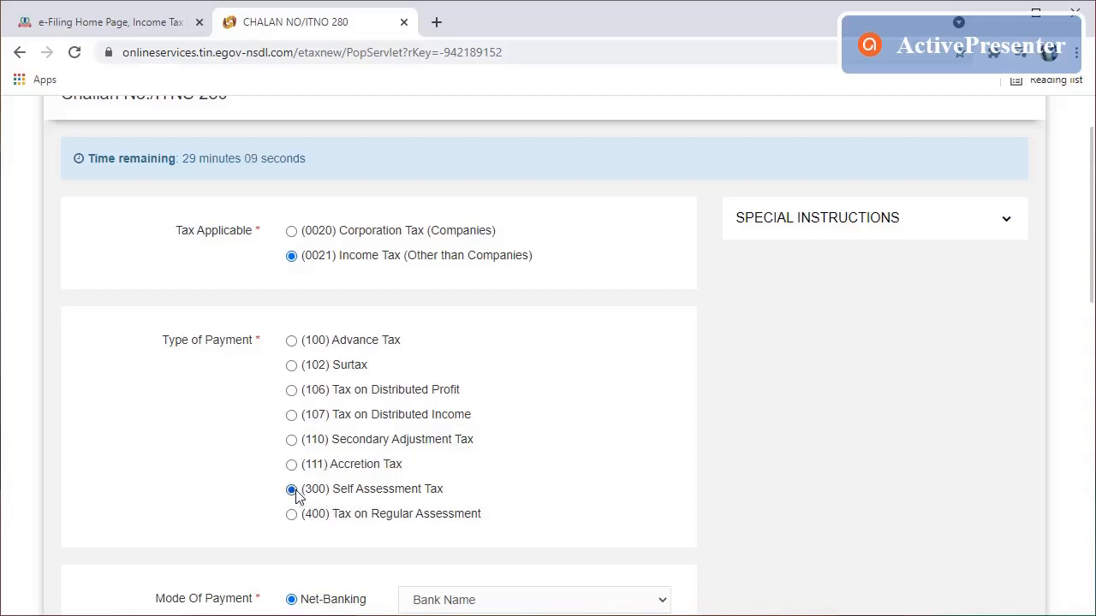
pyautogui.scroll(-3, 438, 444)
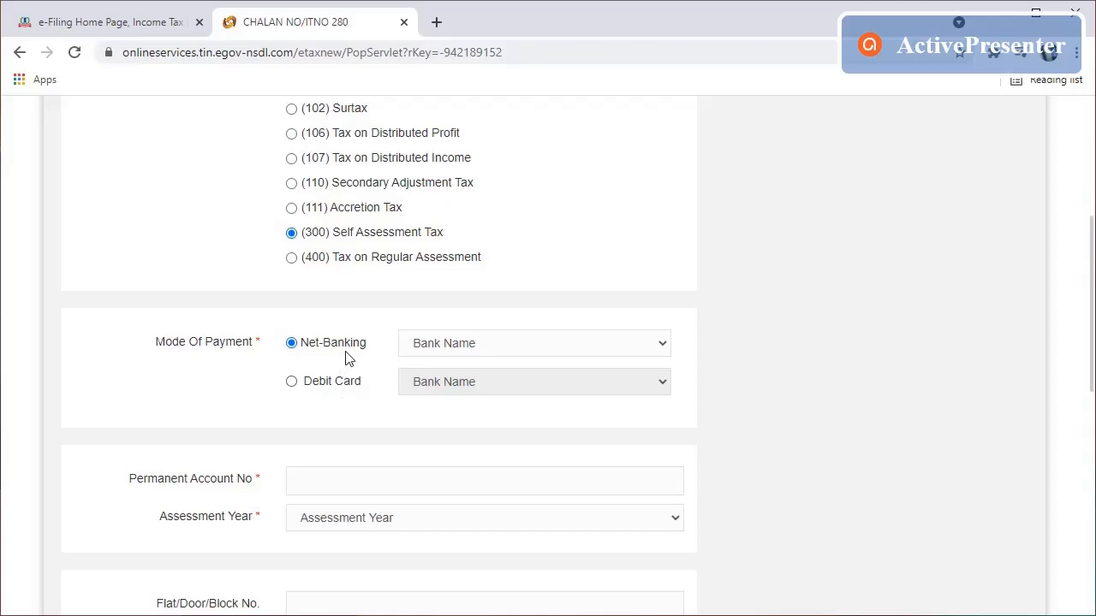
# Step: Select Debit Card as the payment mode with Indian Bank, and dismiss the debit card notice
pyautogui.click(467, 346)
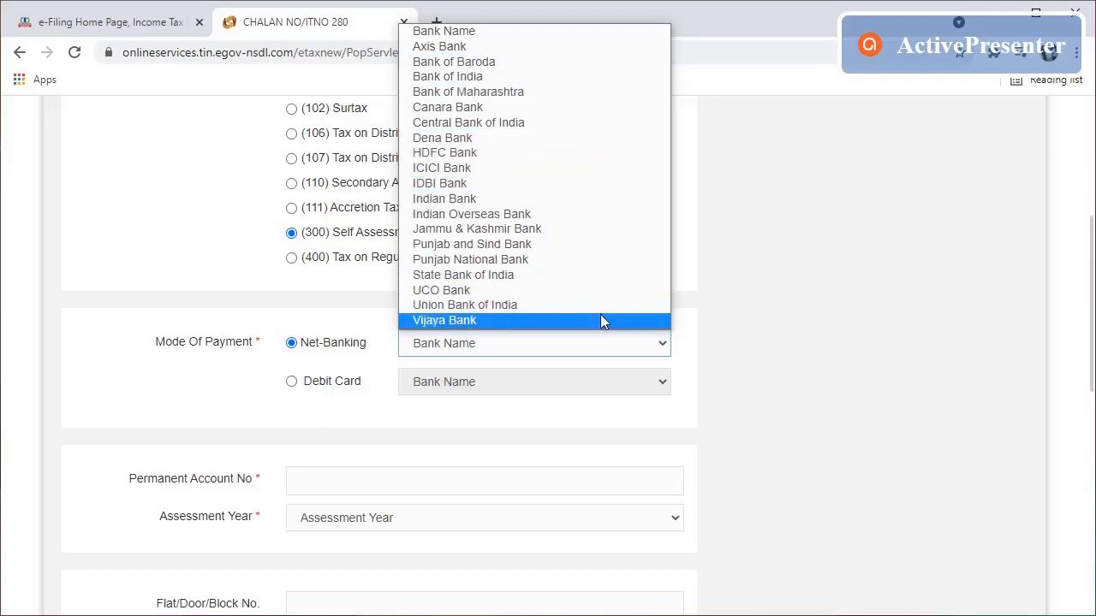
pyautogui.click(291, 385)
pyautogui.click(472, 387)
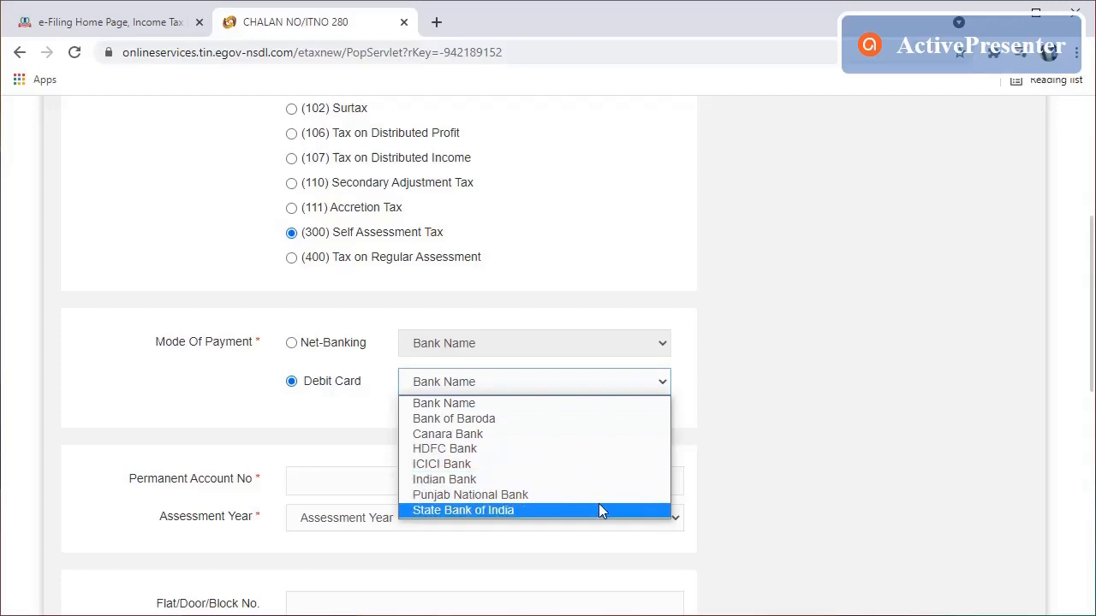
pyautogui.click(366, 414)
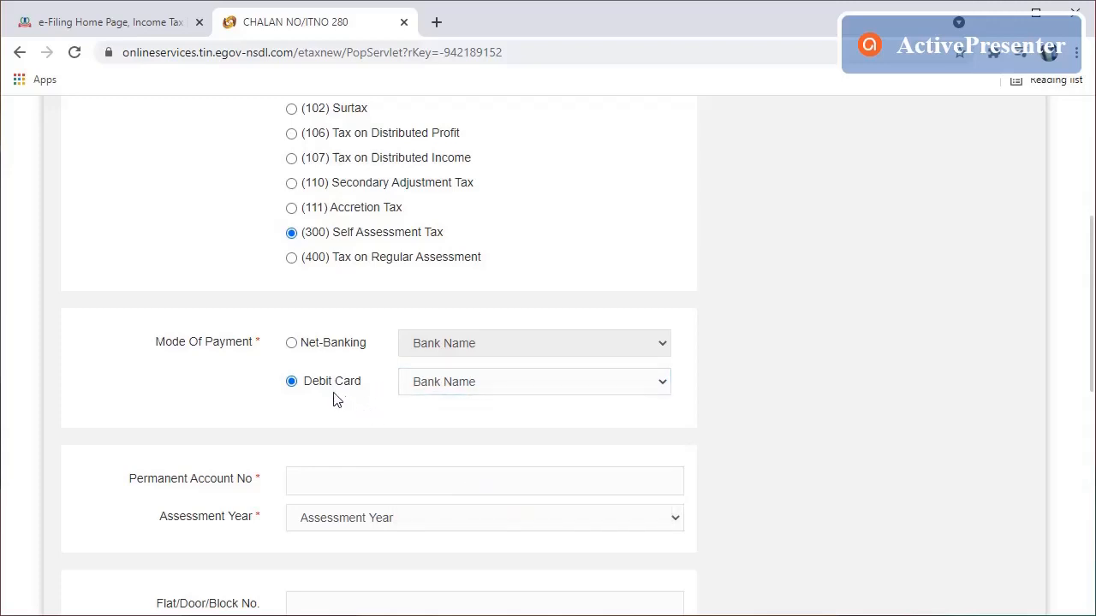
pyautogui.click(464, 386)
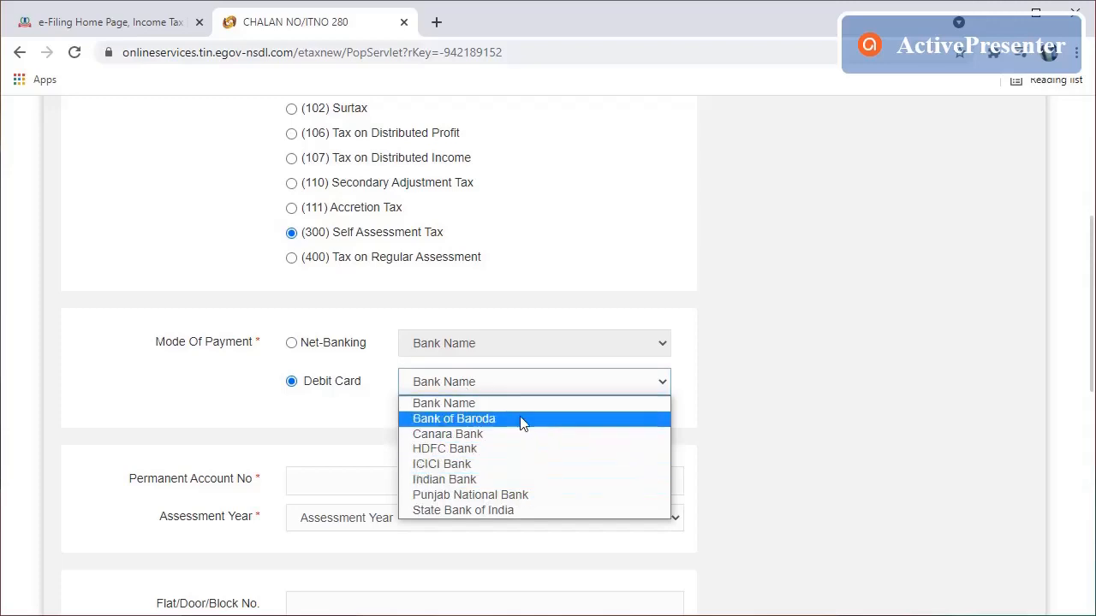
pyautogui.click(356, 402)
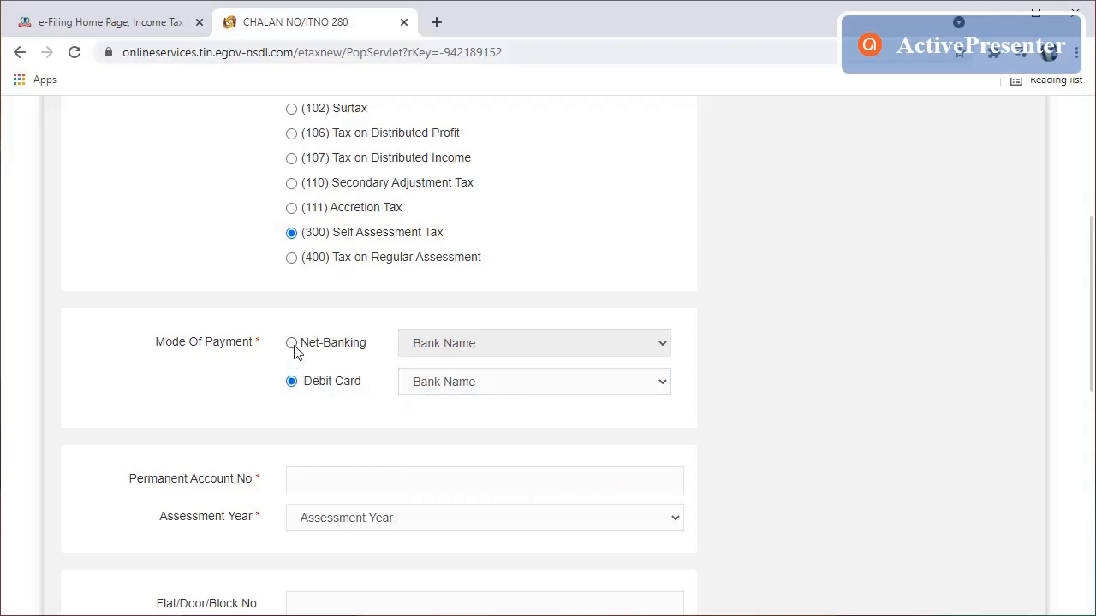
pyautogui.click(292, 346)
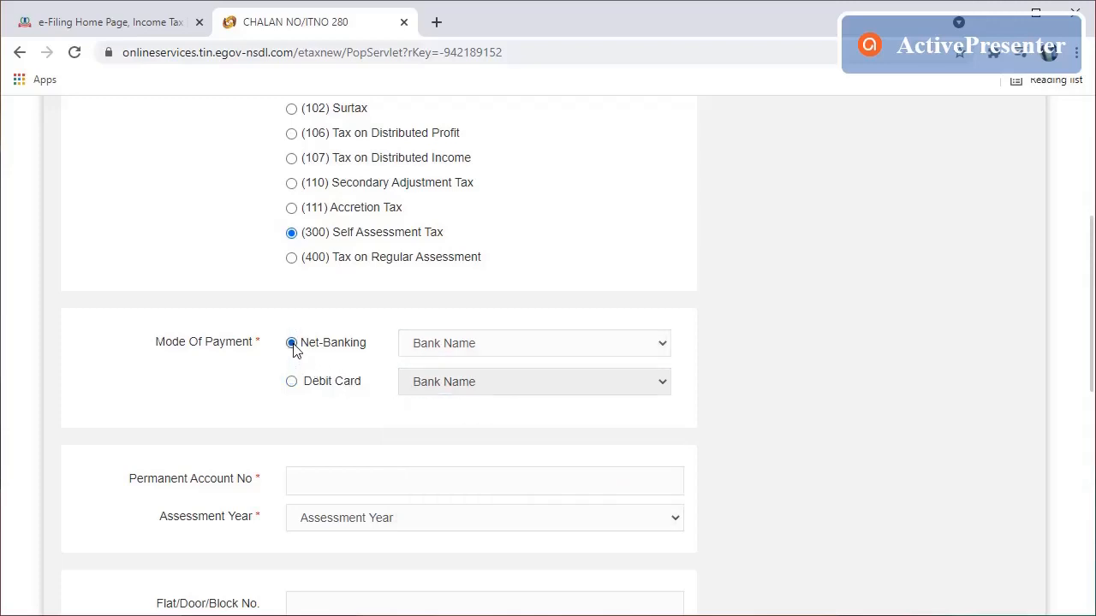
pyautogui.click(291, 387)
pyautogui.click(438, 383)
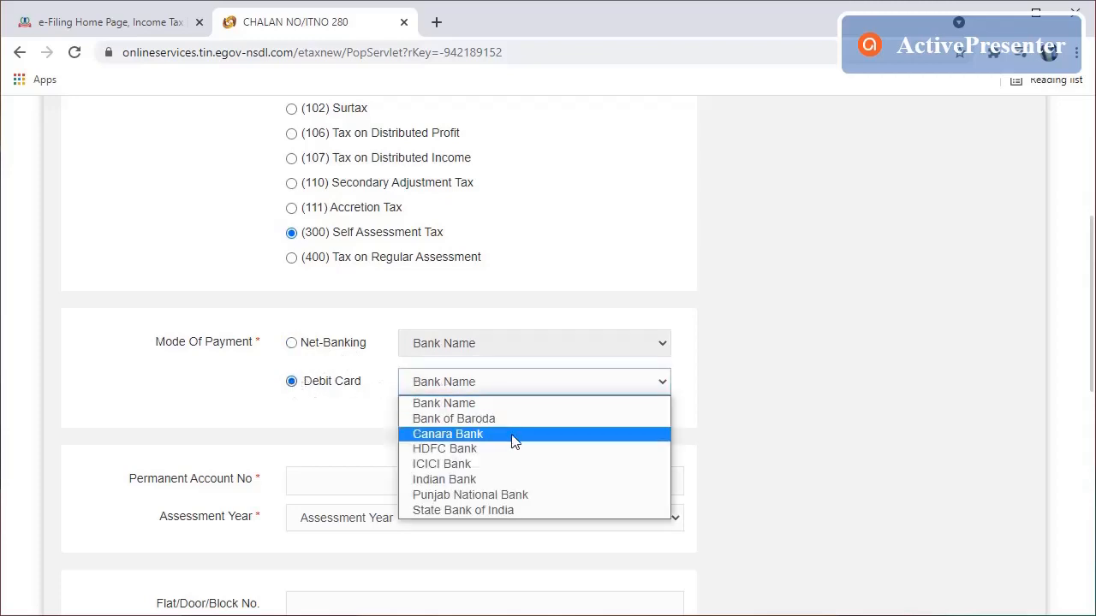
pyautogui.click(568, 478)
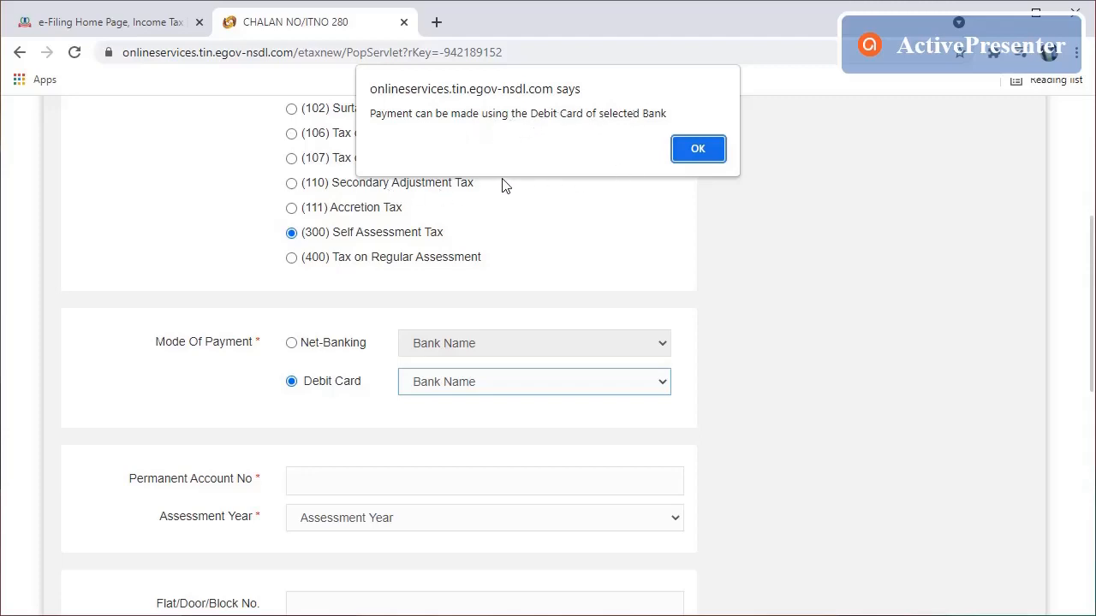
pyautogui.click(699, 149)
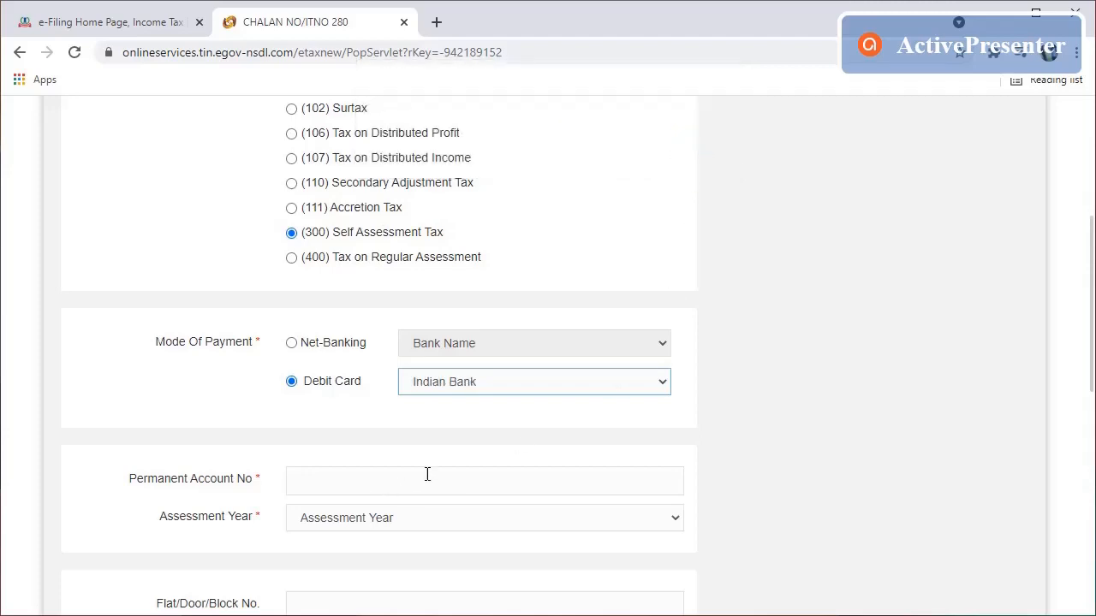
# Step: Enter the taxpayer's PAN, choose the assessment year, and begin the flat/door/block number field
pyautogui.scroll(-2, 428, 475)
pyautogui.scroll(-1, 422, 468)
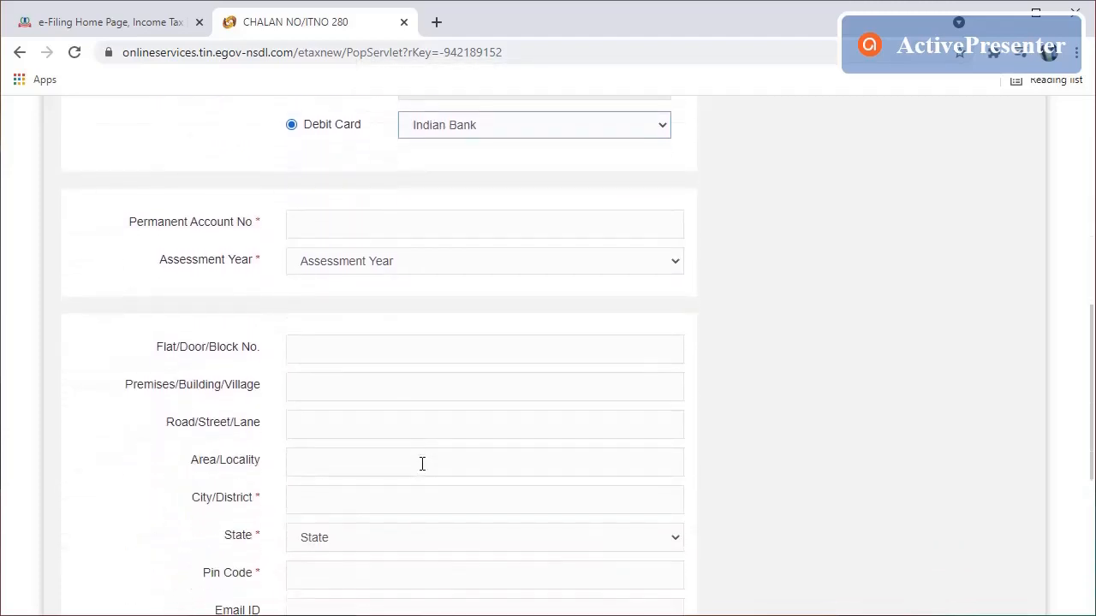
pyautogui.scroll(-1, 424, 465)
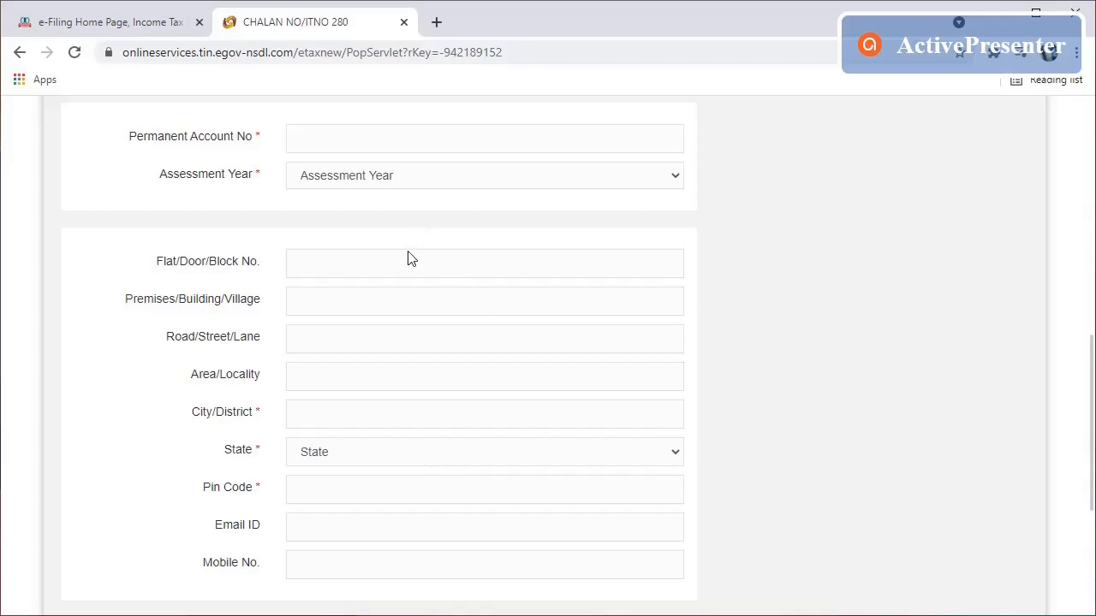
pyautogui.click(405, 136)
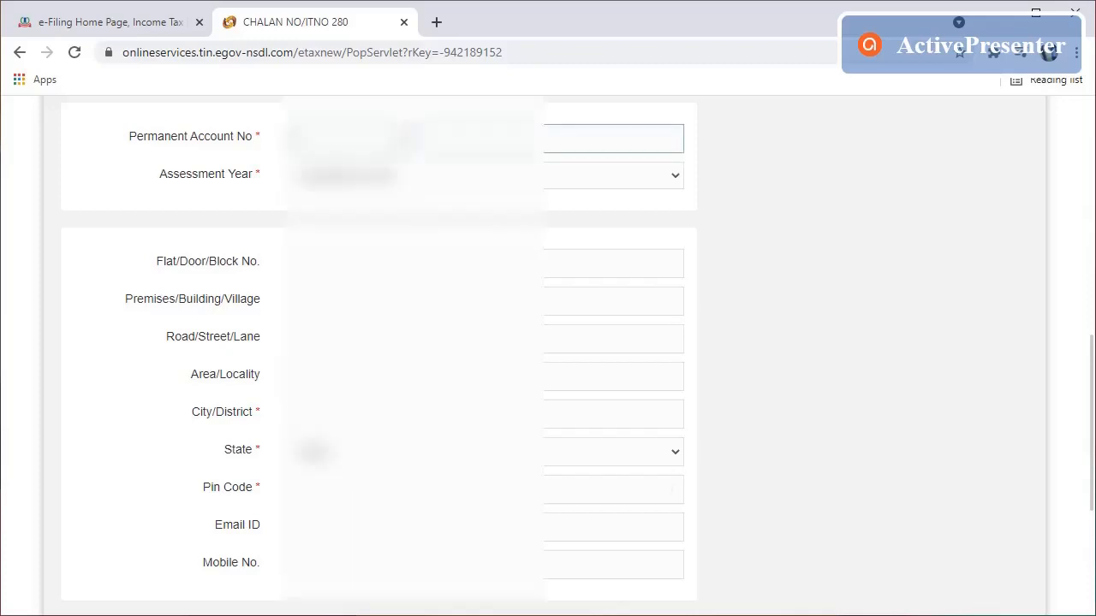
pyautogui.write('A')
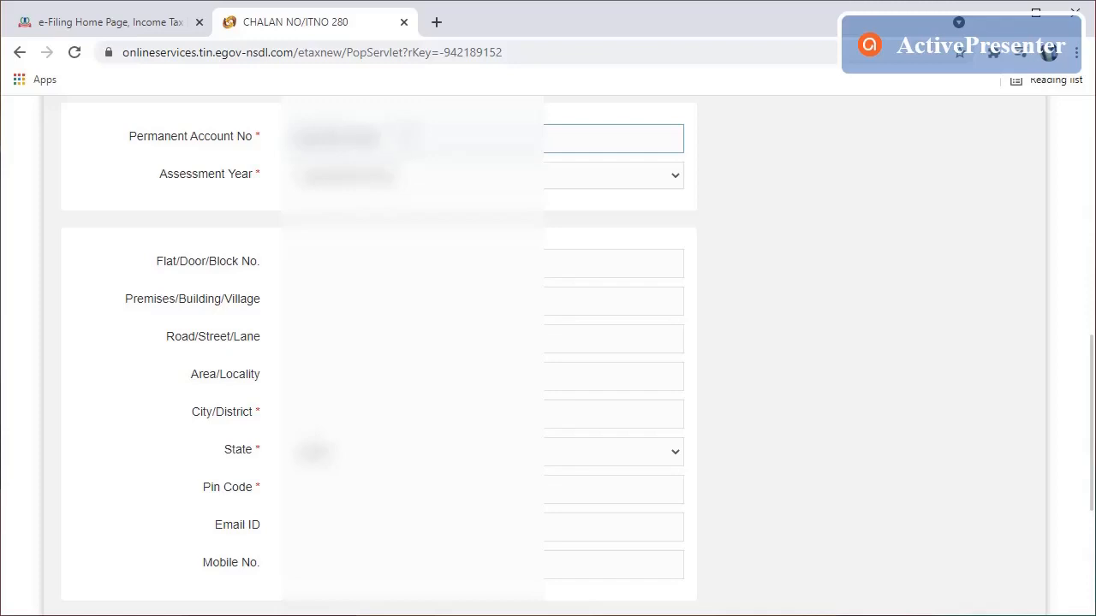
pyautogui.press('Tab')
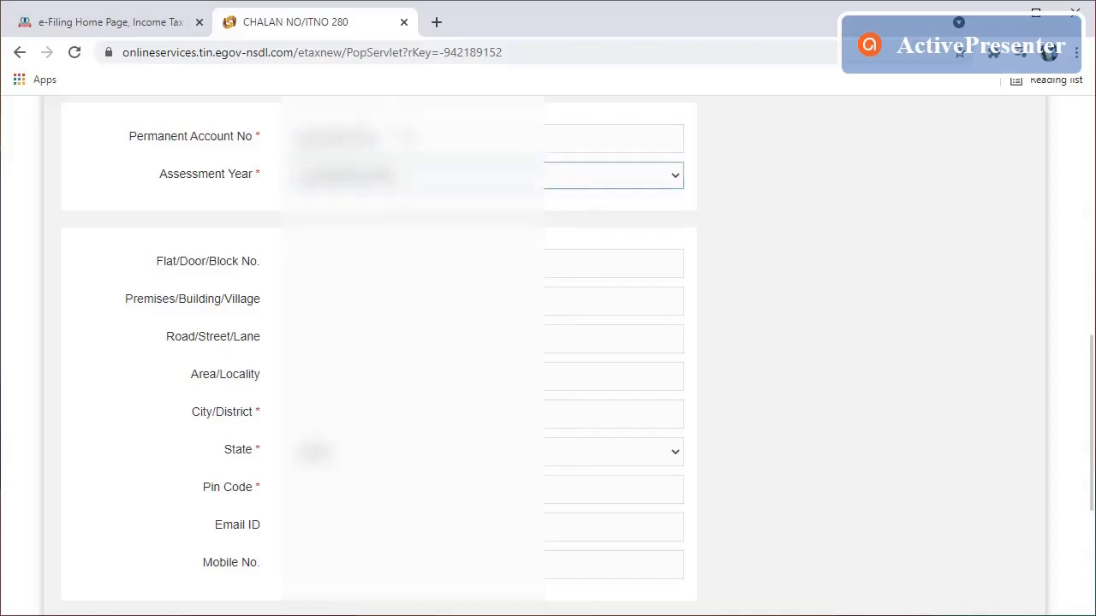
pyautogui.click(412, 182)
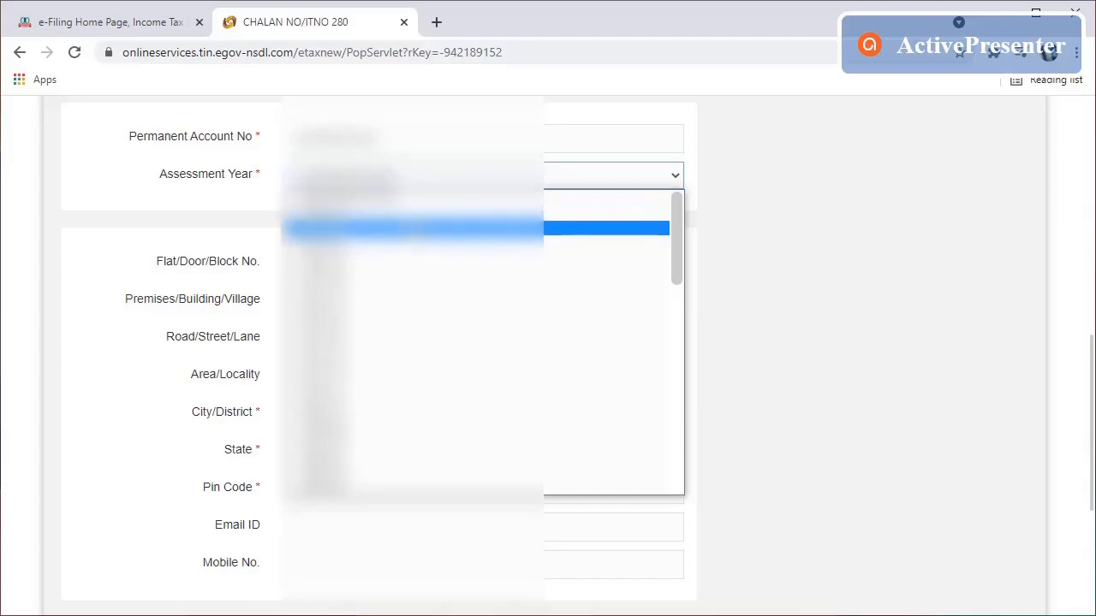
pyautogui.click(411, 226)
pyautogui.click(394, 265)
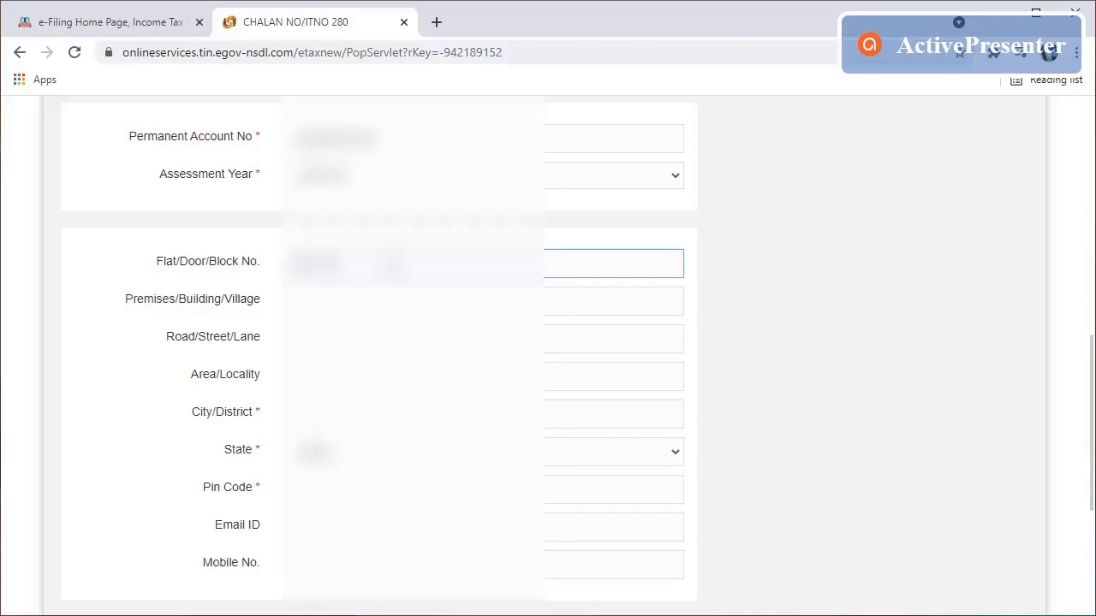
# Step: Fill in the taxpayer's premises, road, area, city and state address fields
pyautogui.press('Tab')
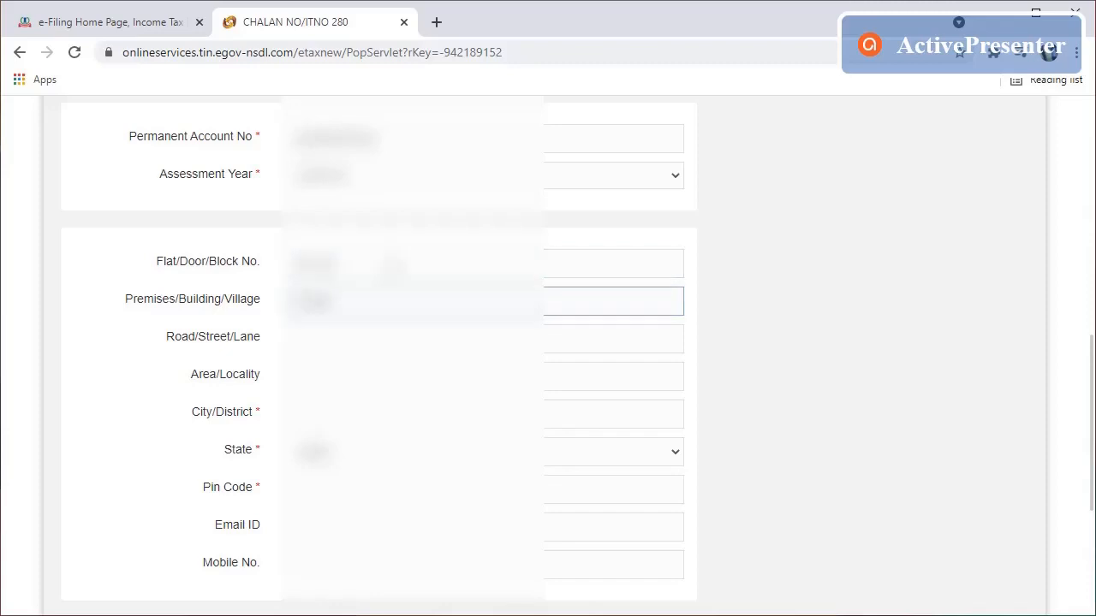
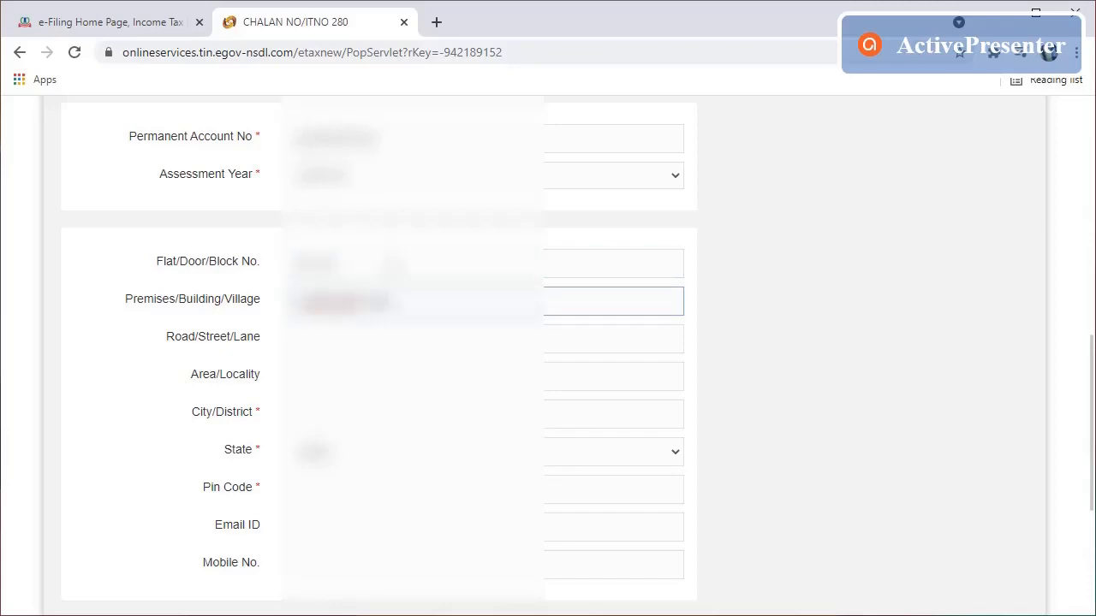
pyautogui.press('Tab')
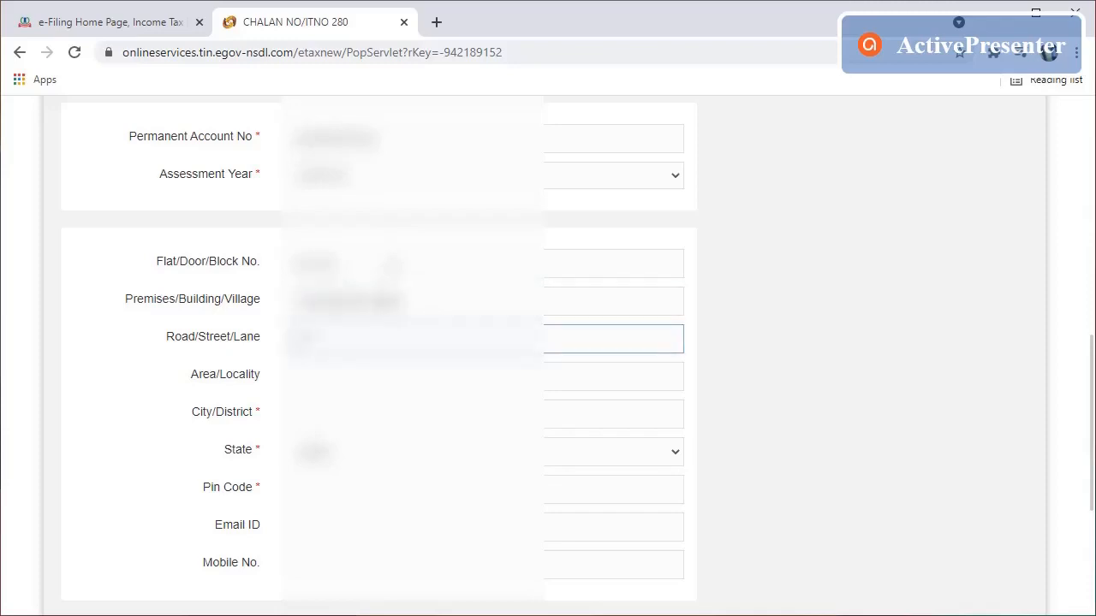
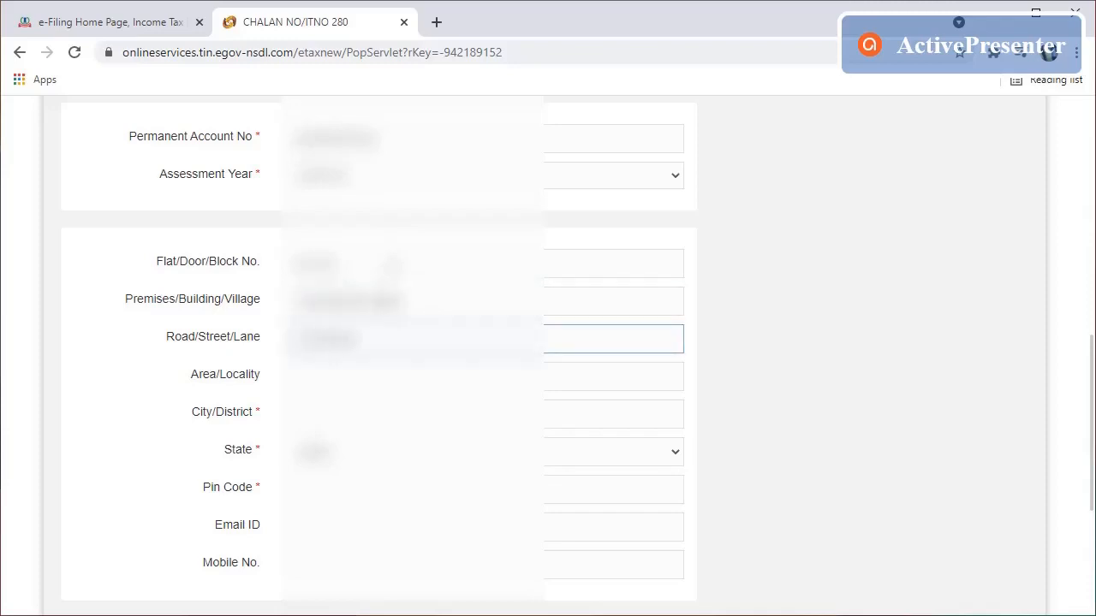
pyautogui.press('Tab')
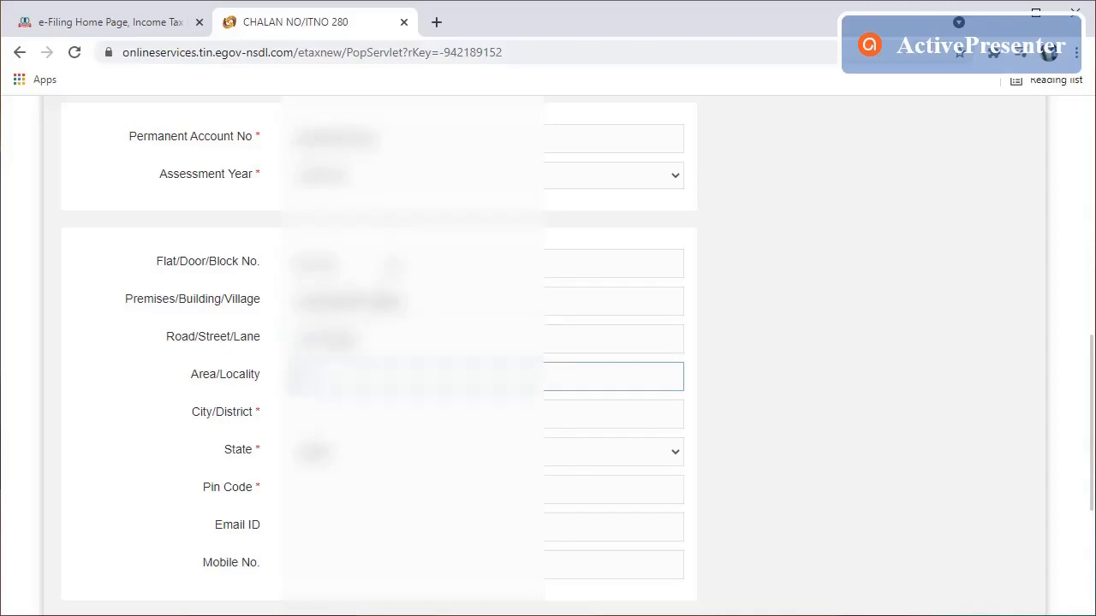
pyautogui.press('Tab')
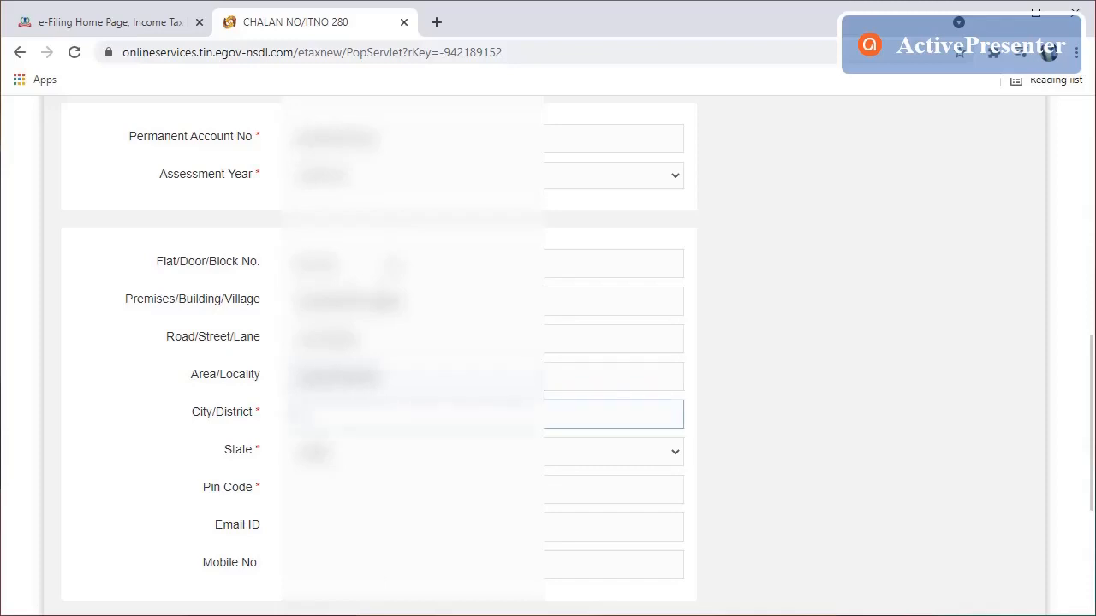
pyautogui.press('Tab')
pyautogui.press('Tab')
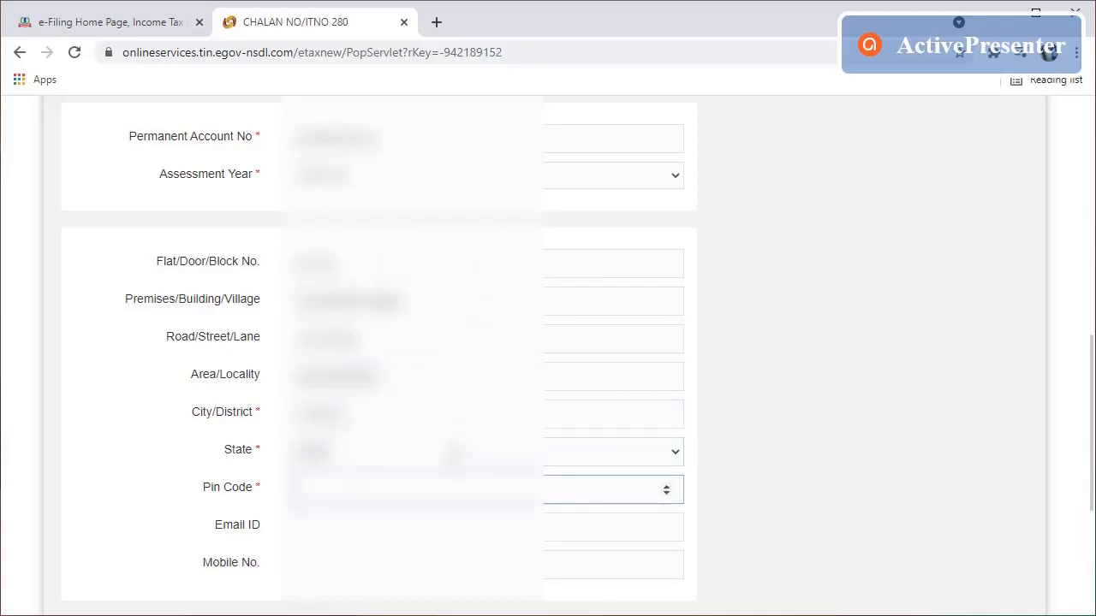
pyautogui.click(453, 458)
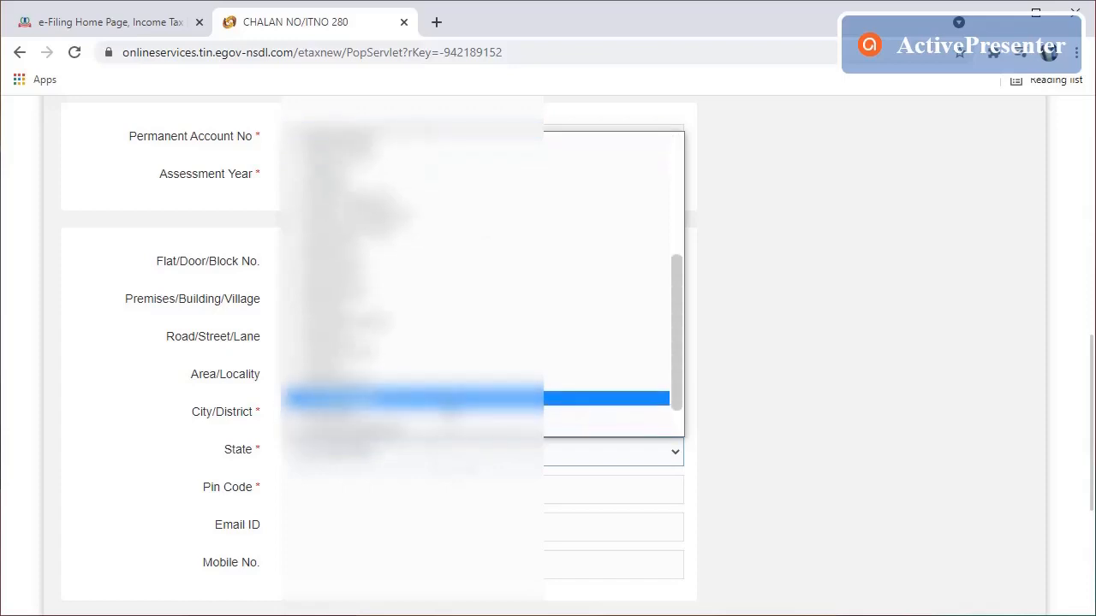
pyautogui.click(443, 384)
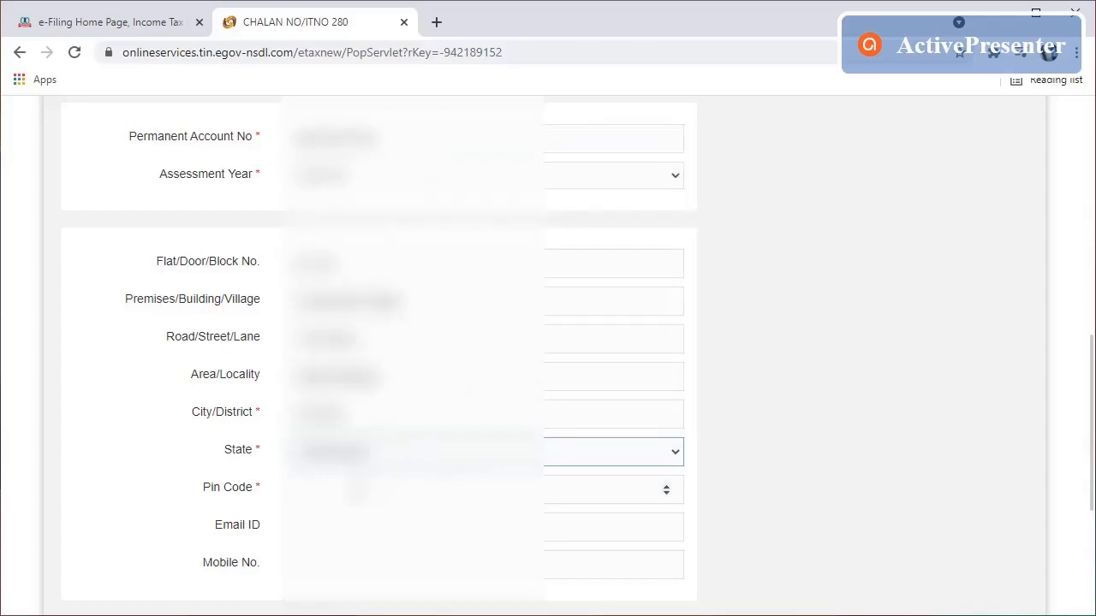
# Step: Enter the taxpayer's pin code, e-mail address and mobile number
pyautogui.click(357, 489)
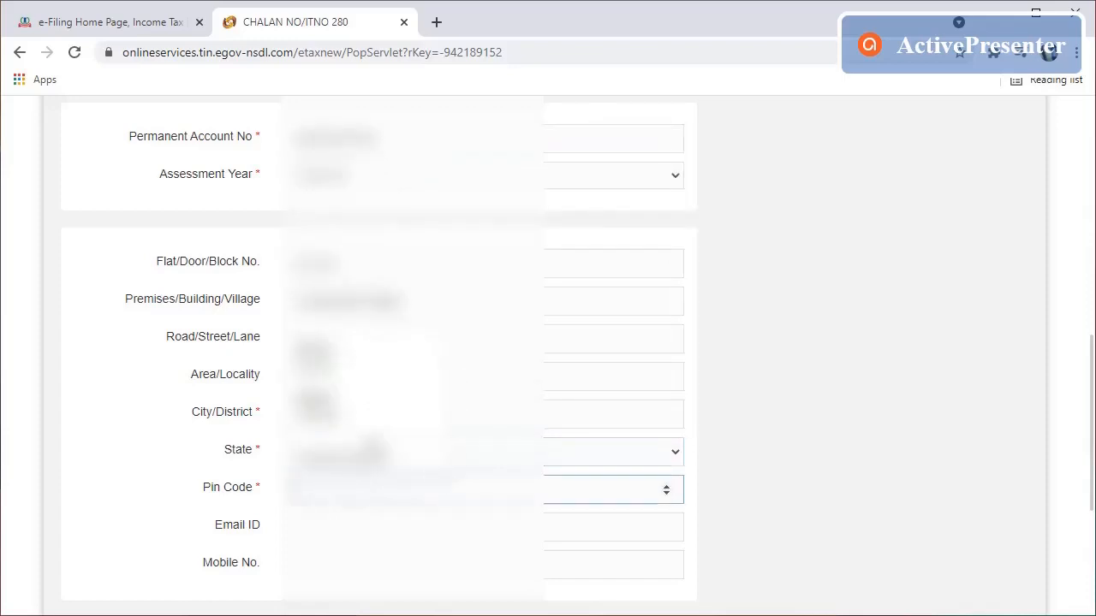
pyautogui.write('50')
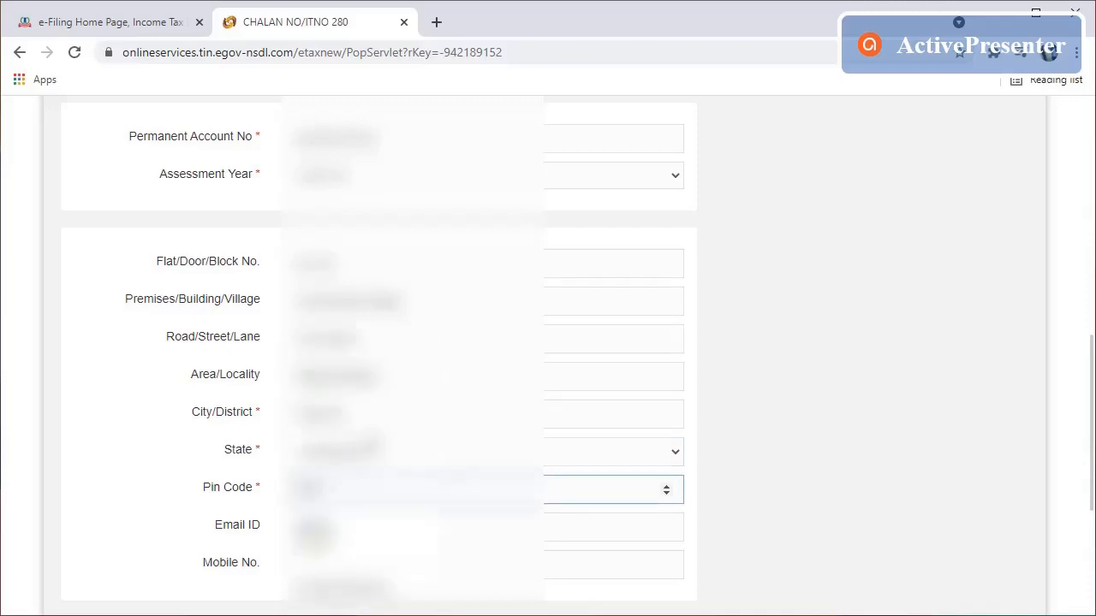
pyautogui.click(163, 452)
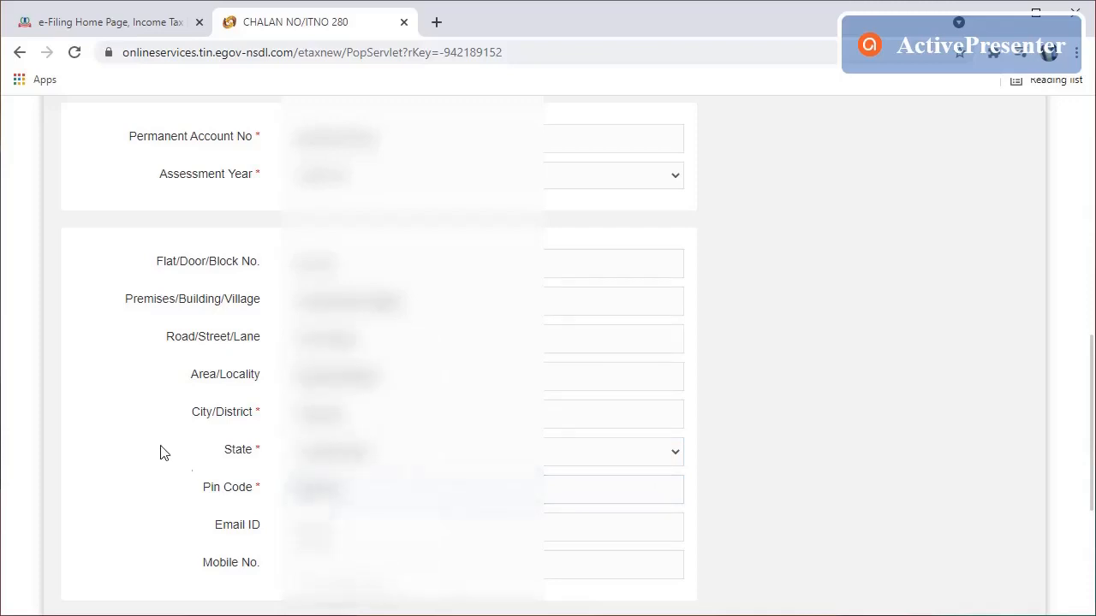
pyautogui.click(318, 526)
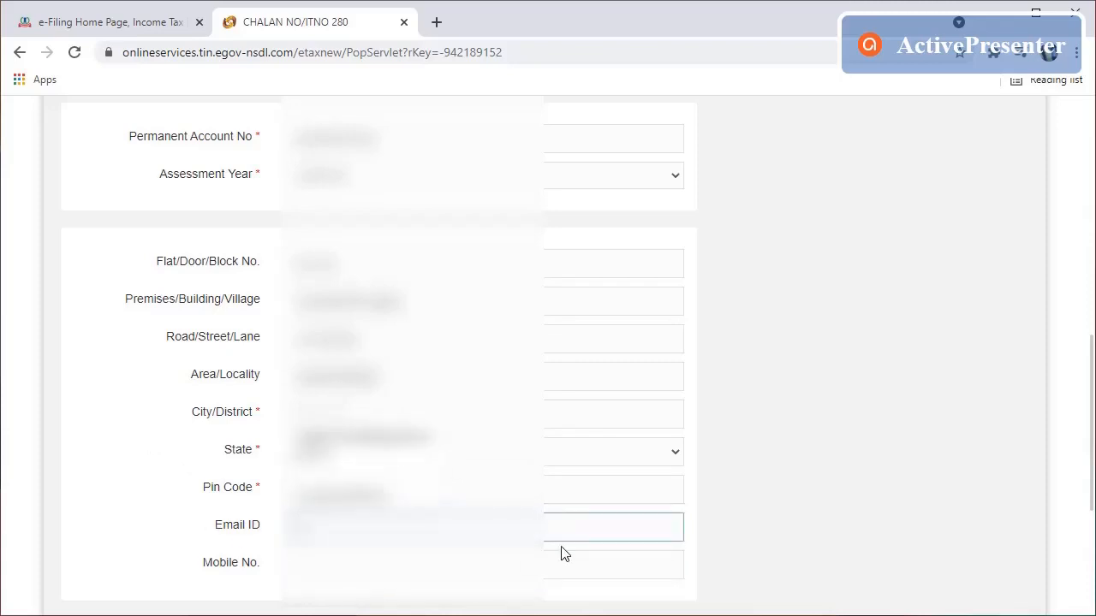
pyautogui.write('abcabc')
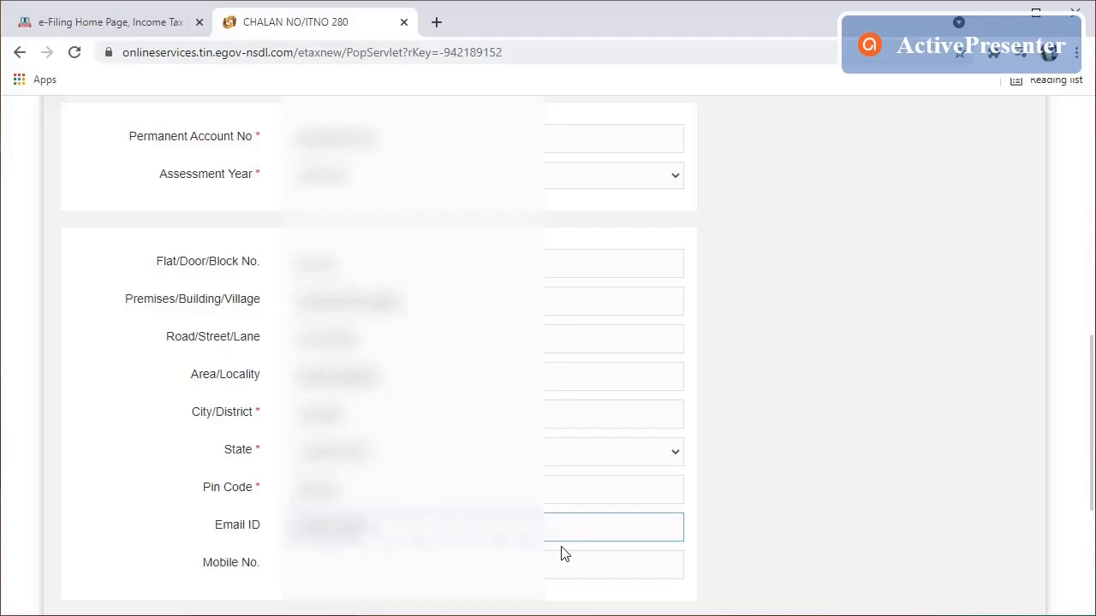
pyautogui.write('aabc')
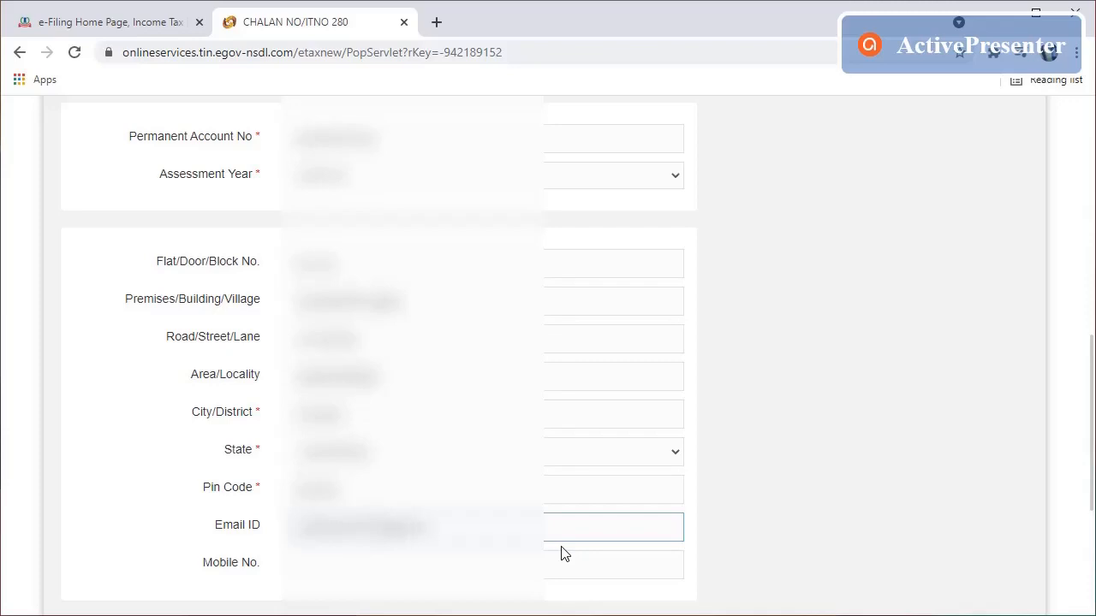
pyautogui.press('Tab')
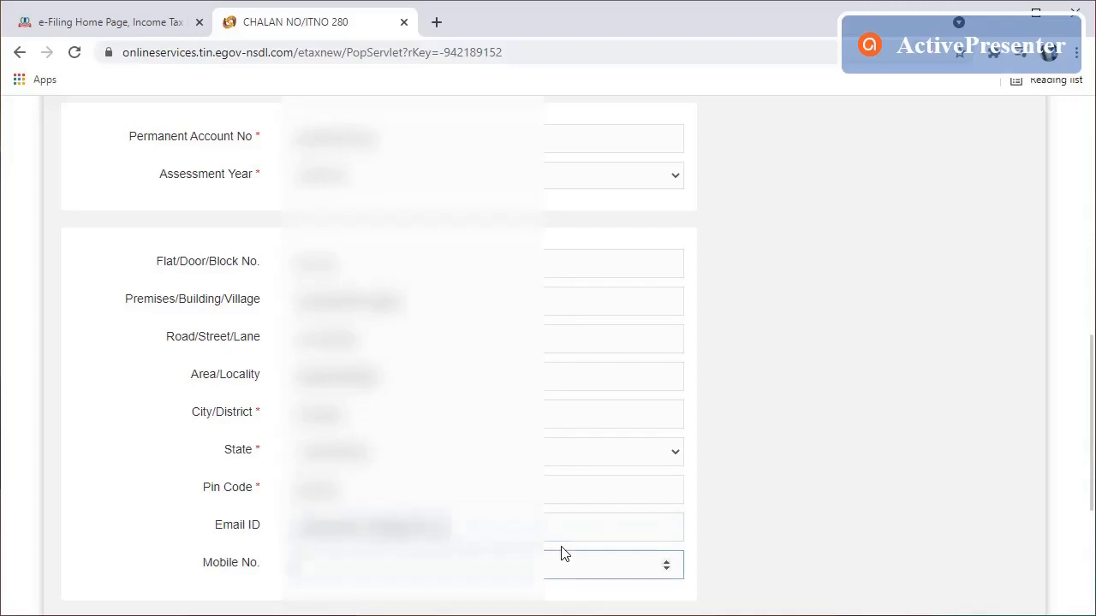
pyautogui.write('9876')
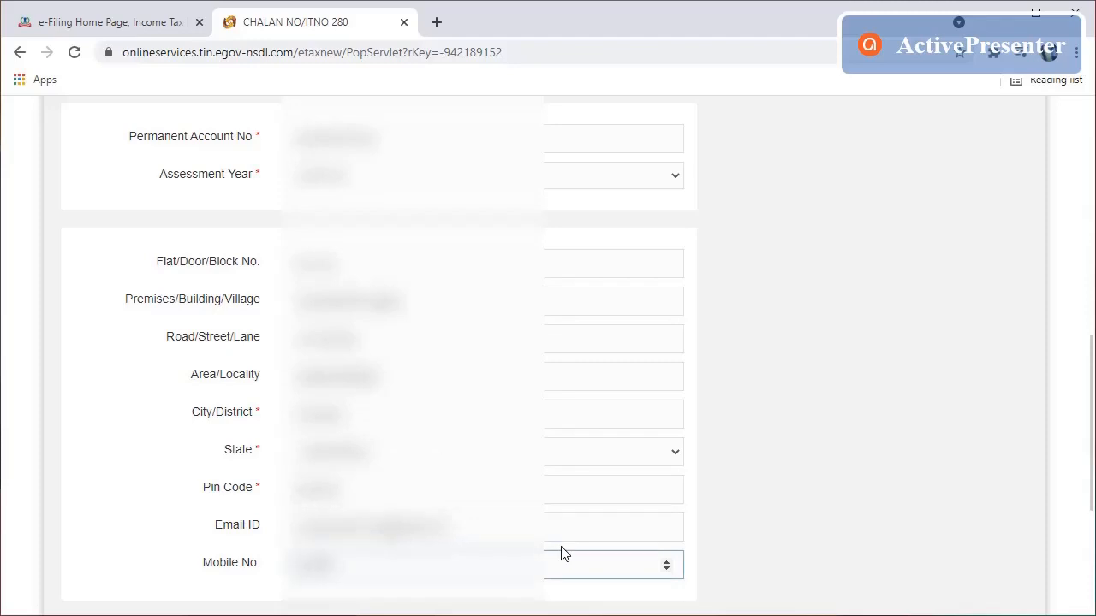
pyautogui.write('54')
pyautogui.click(812, 499)
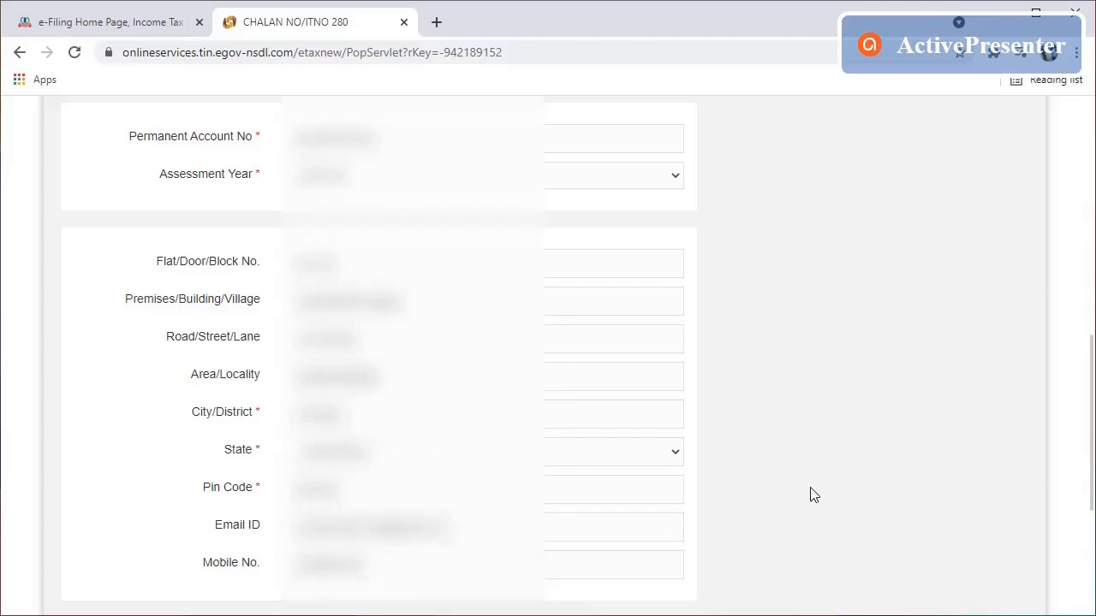
# Step: Enter the captcha code and submit the Challan 280 form with Proceed
pyautogui.scroll(-3, 813, 496)
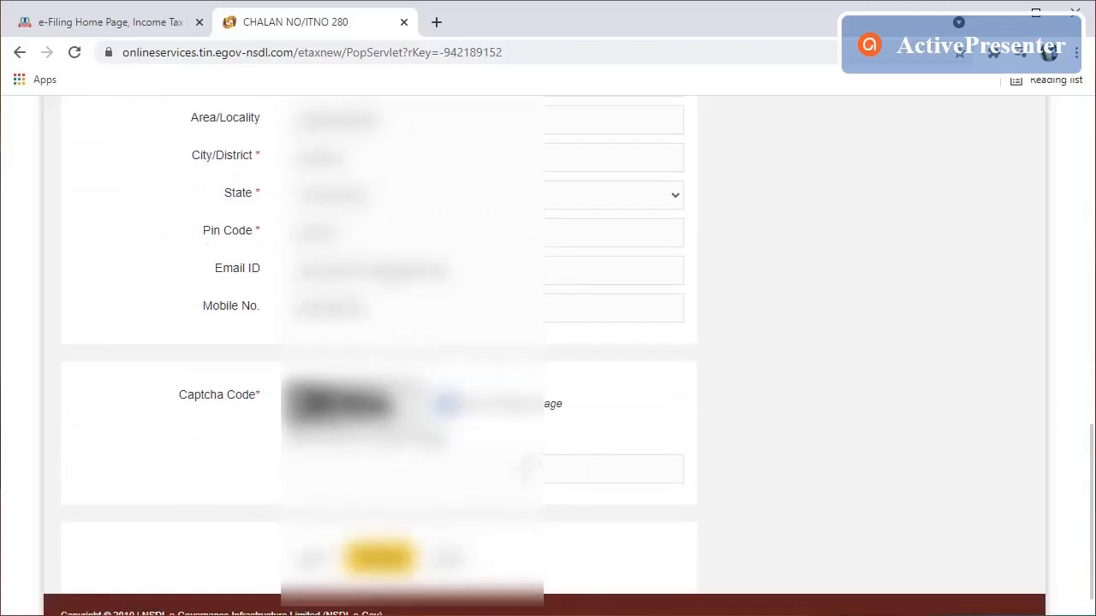
pyautogui.click(524, 470)
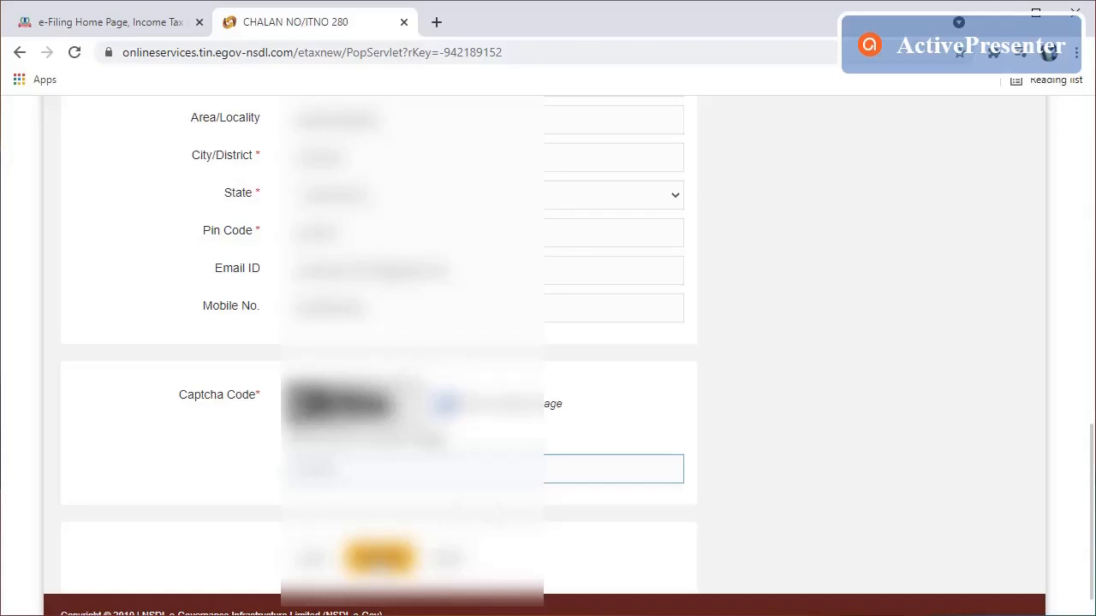
pyautogui.click(380, 558)
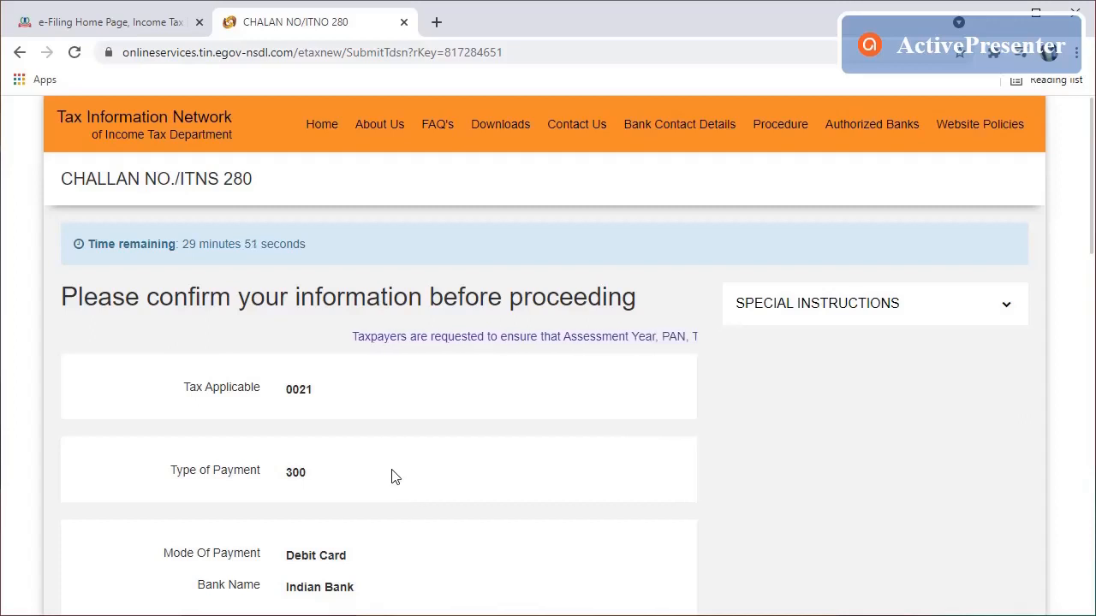
# Step: Review the confirmation page, tick I agree, and submit the challan to Indian Bank
pyautogui.scroll(-1, 391, 476)
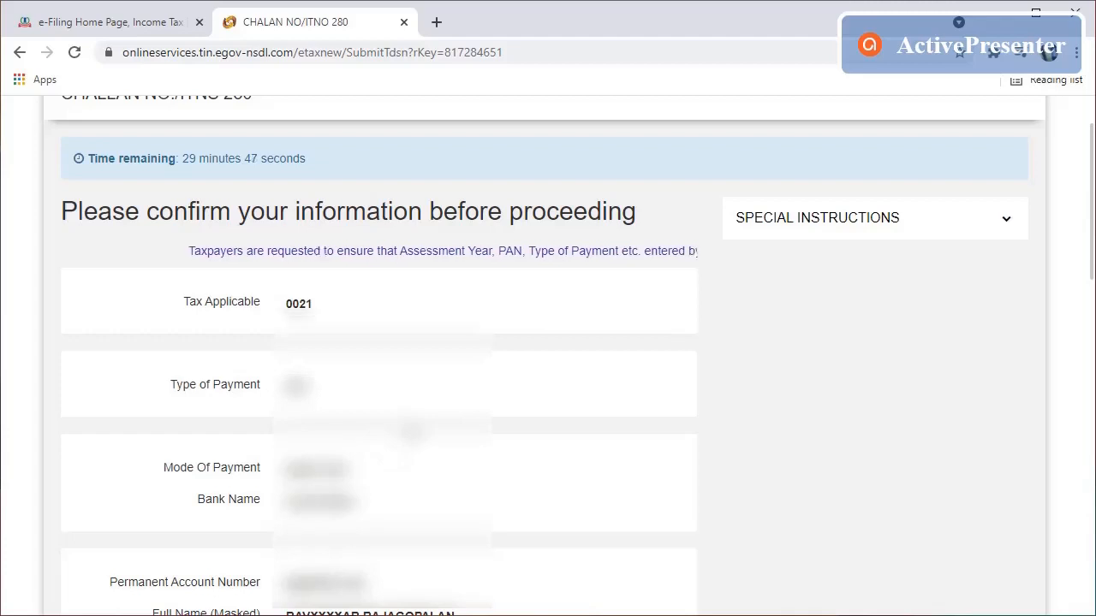
pyautogui.scroll(-3, 411, 434)
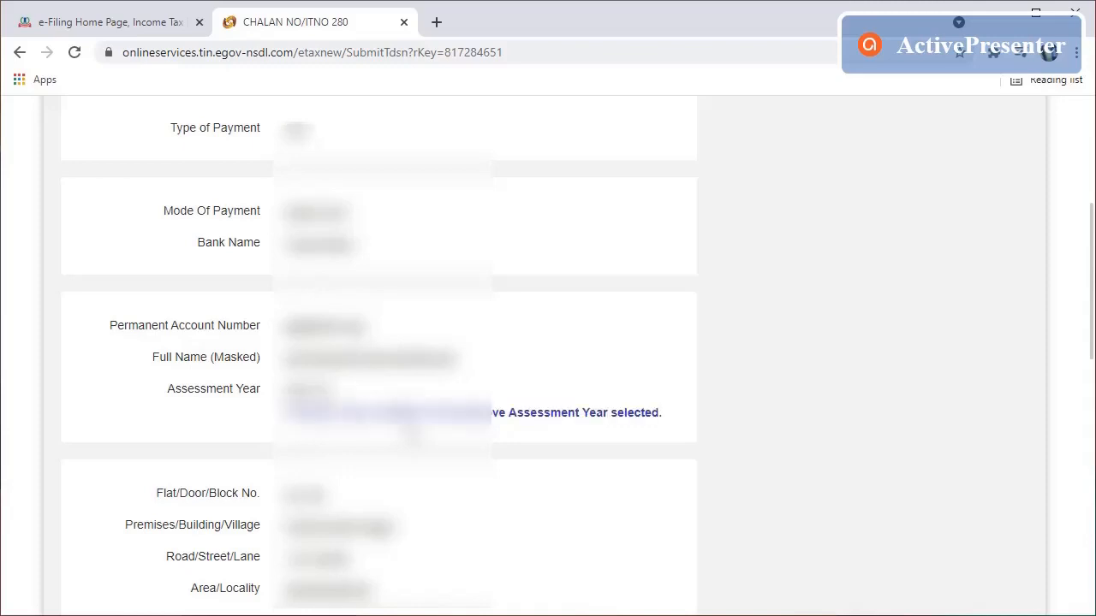
pyautogui.scroll(-4, 414, 435)
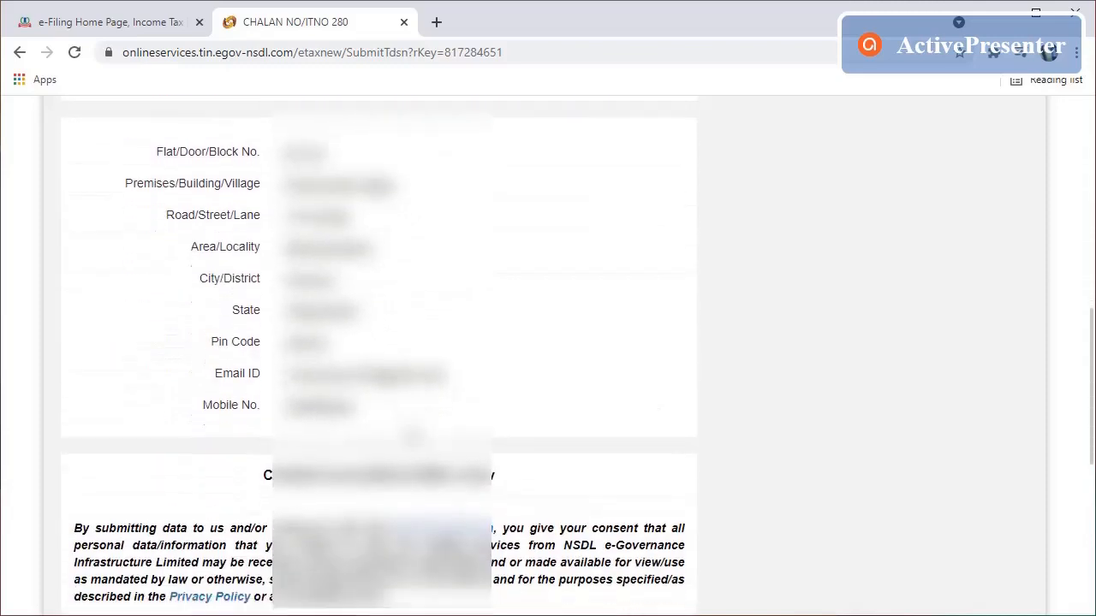
pyautogui.scroll(-2, 414, 436)
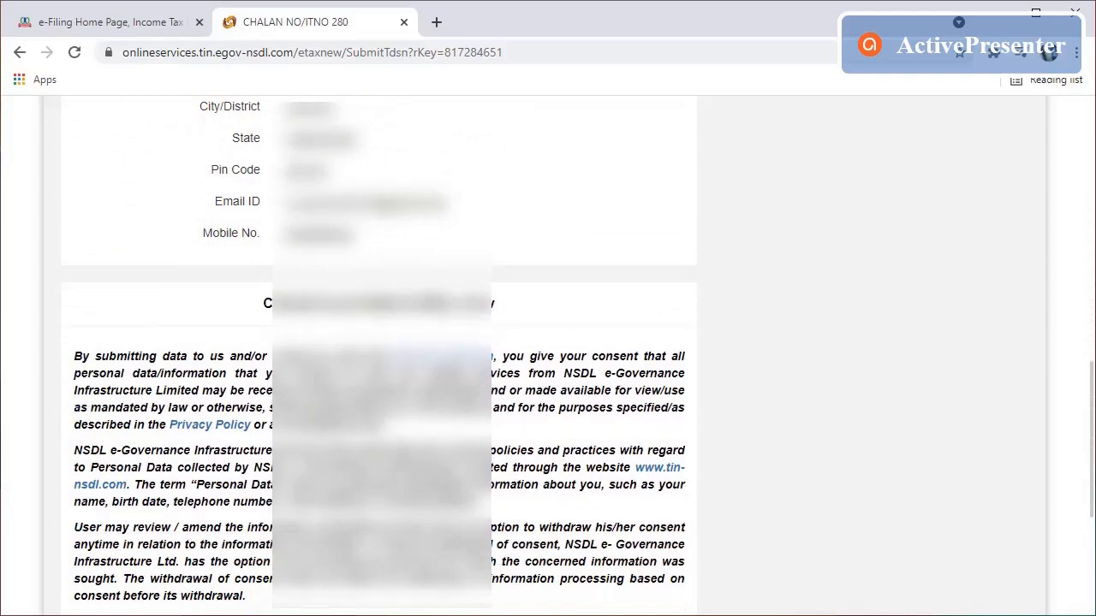
pyautogui.scroll(-2, 514, 428)
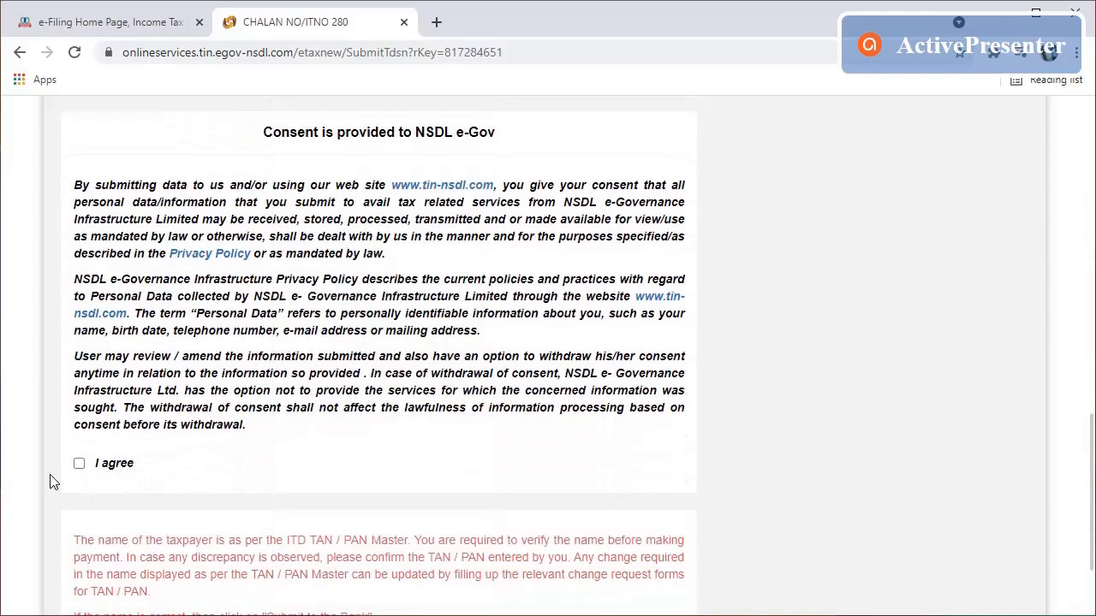
pyautogui.click(80, 465)
pyautogui.scroll(-2, 246, 466)
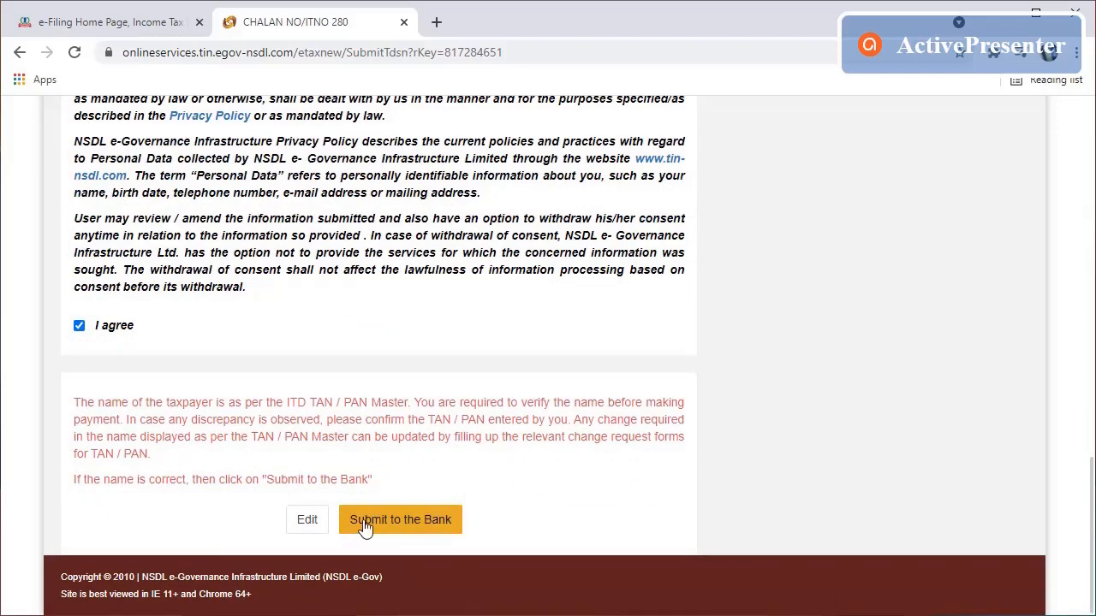
pyautogui.click(410, 531)
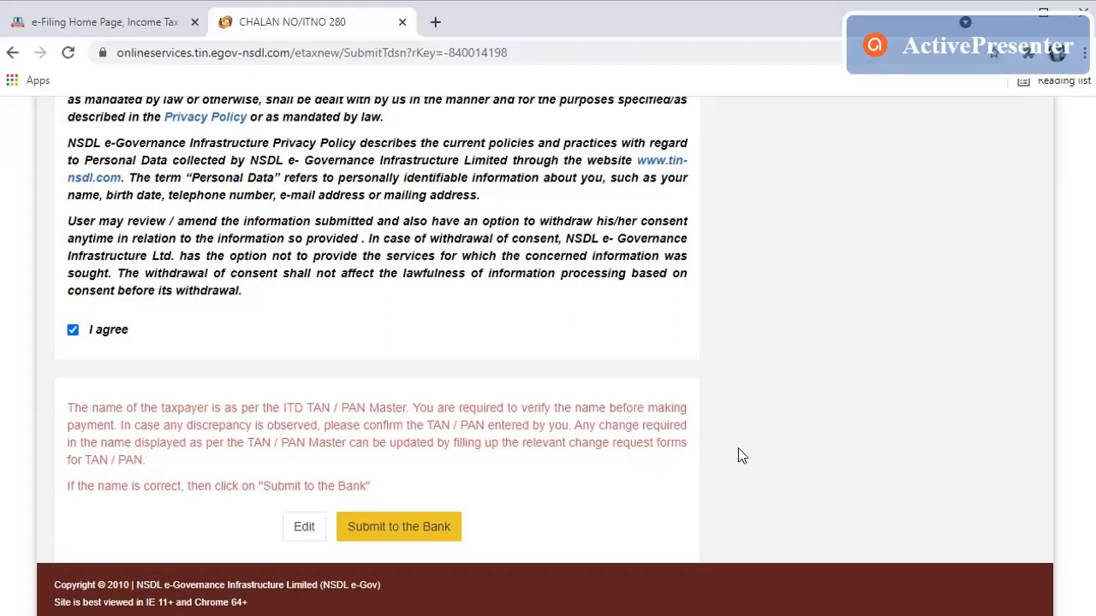
pyautogui.click(379, 526)
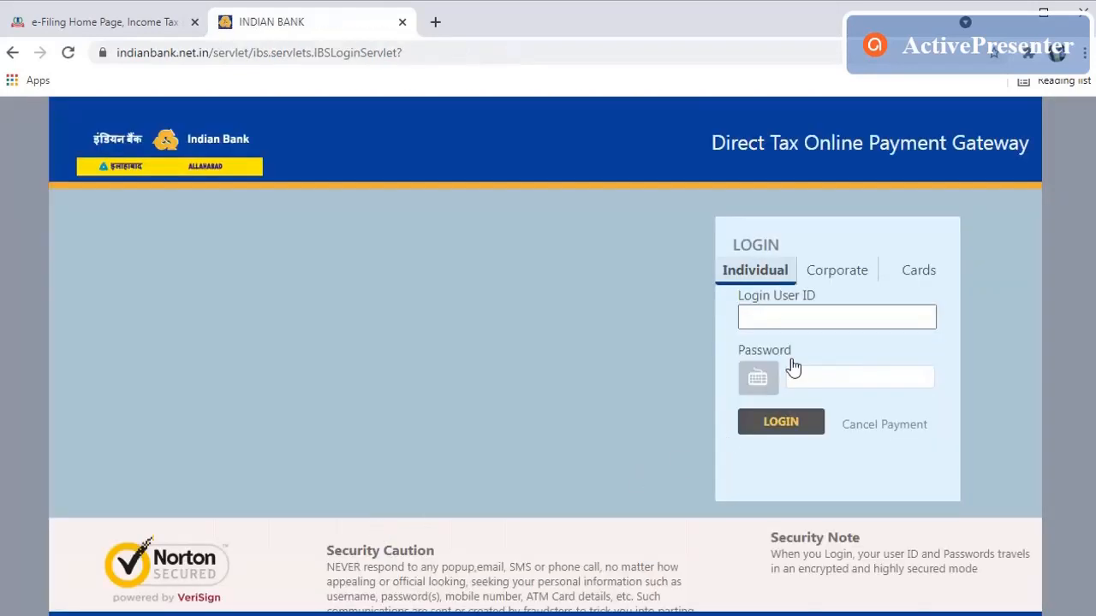
# Step: Switch to debit card payment and fill Income Tax with the 17980 autofill suggestion
pyautogui.click(932, 279)
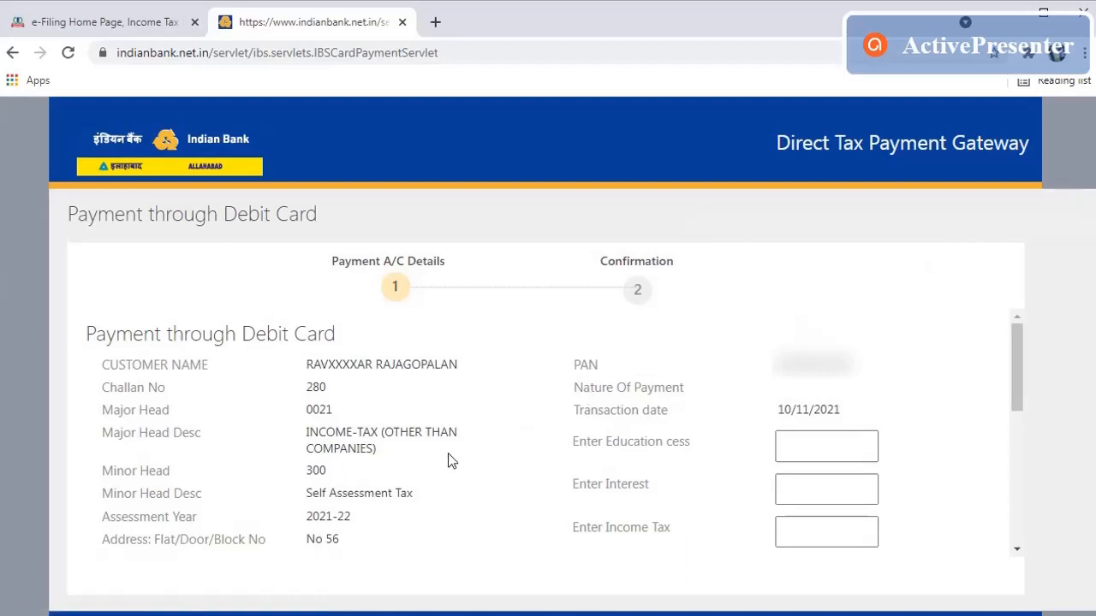
pyautogui.scroll(-5, 447, 453)
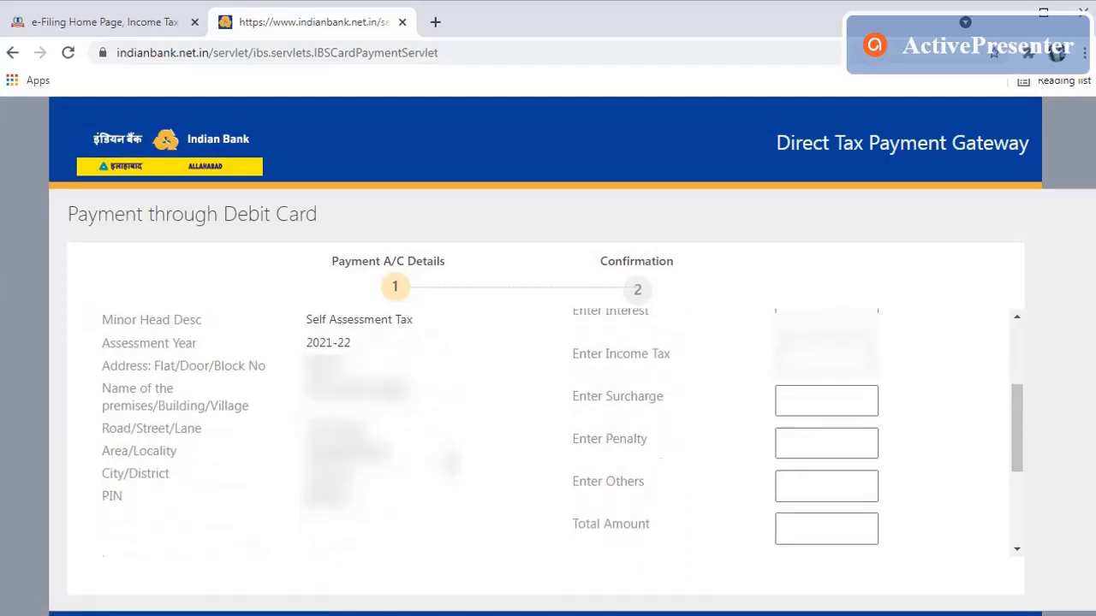
pyautogui.scroll(5, 461, 466)
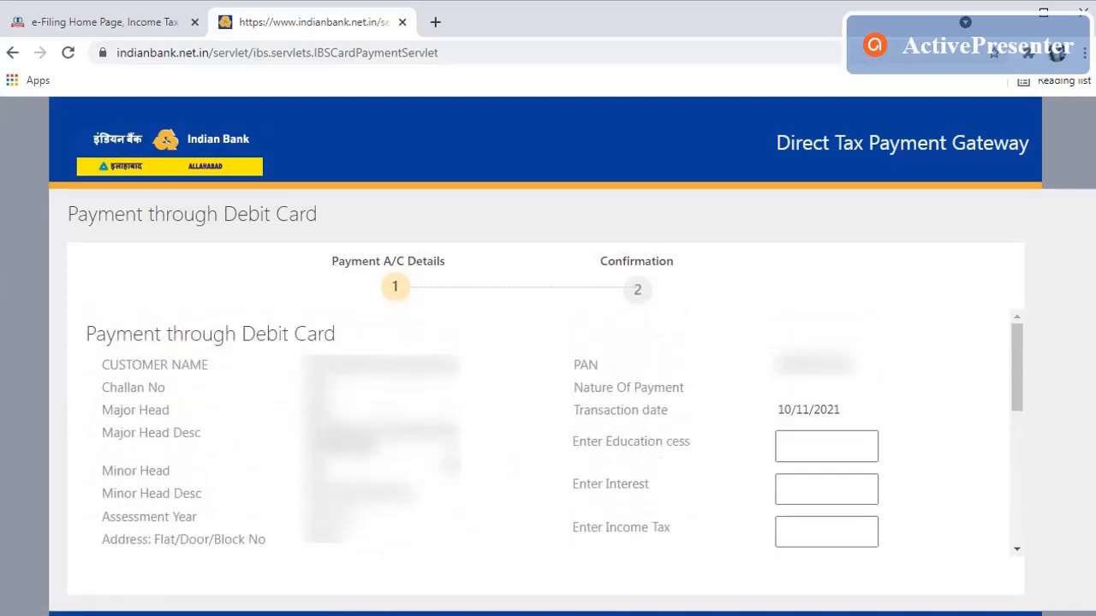
pyautogui.scroll(-1, 461, 466)
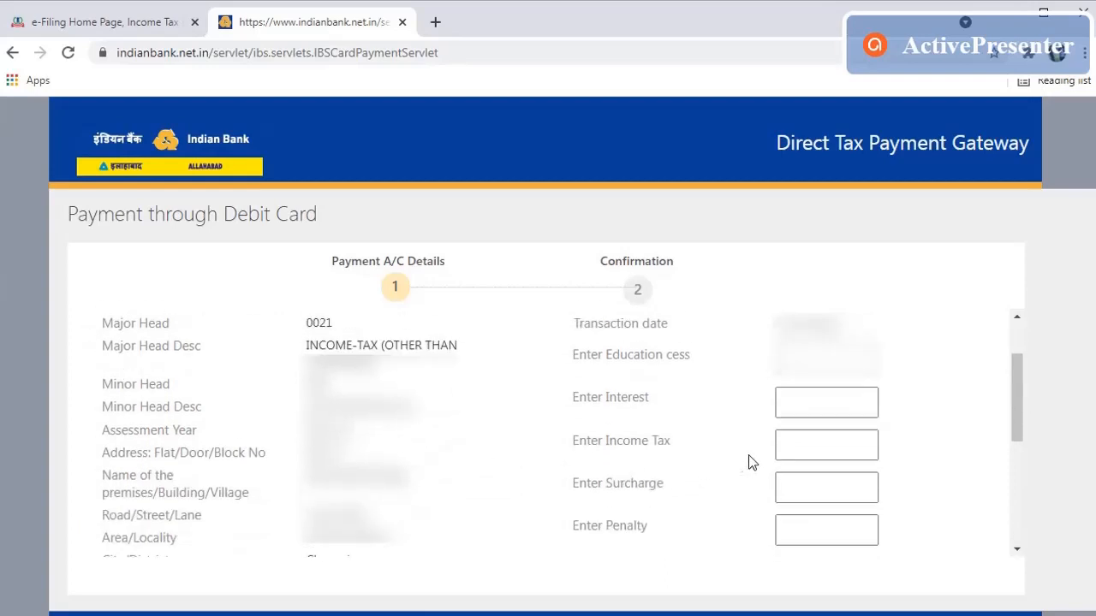
pyautogui.click(822, 450)
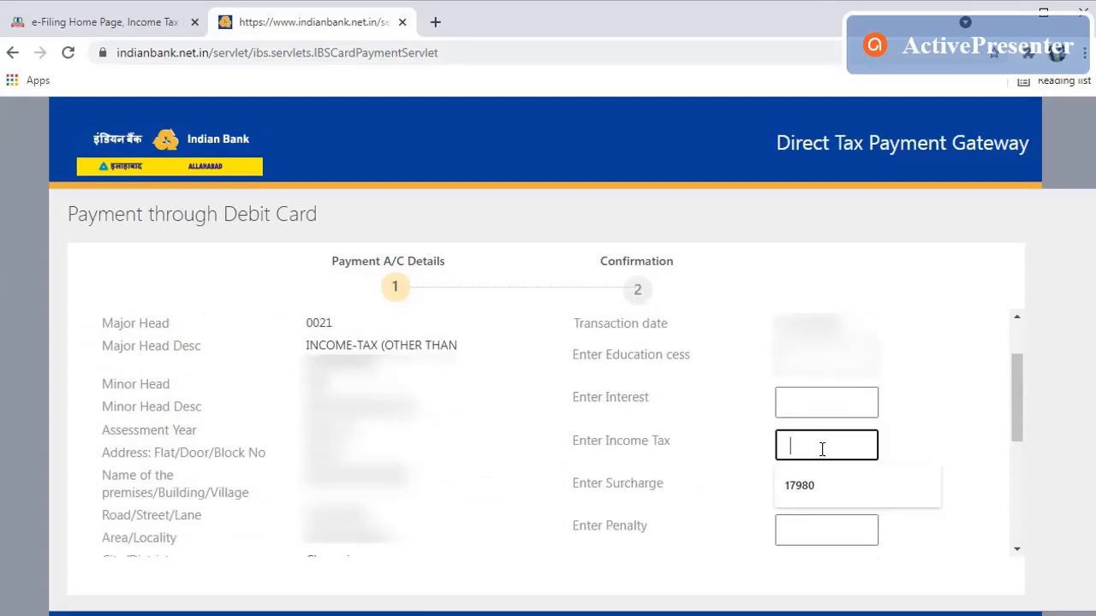
pyautogui.click(820, 485)
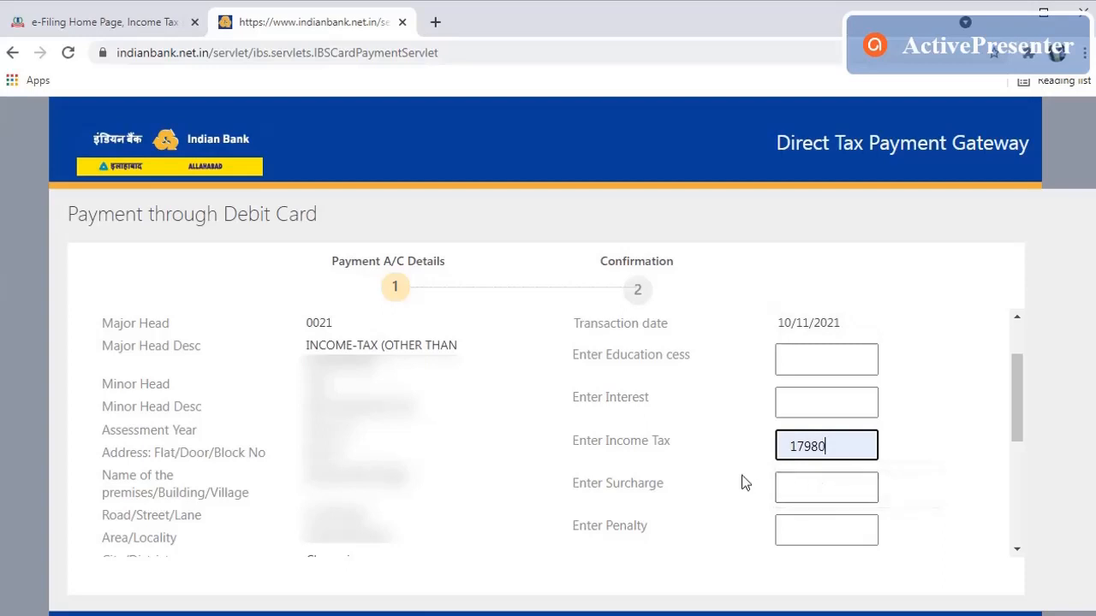
pyautogui.scroll(-3, 743, 483)
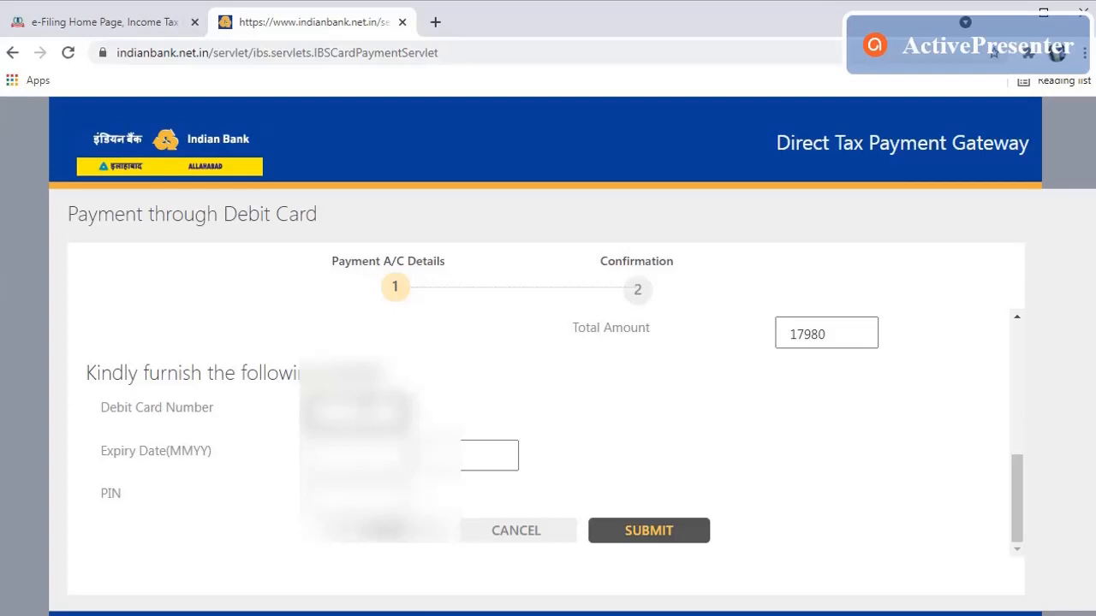
# Step: Enter the debit card number, the expiry month and year, and the card PIN
pyautogui.write('60')
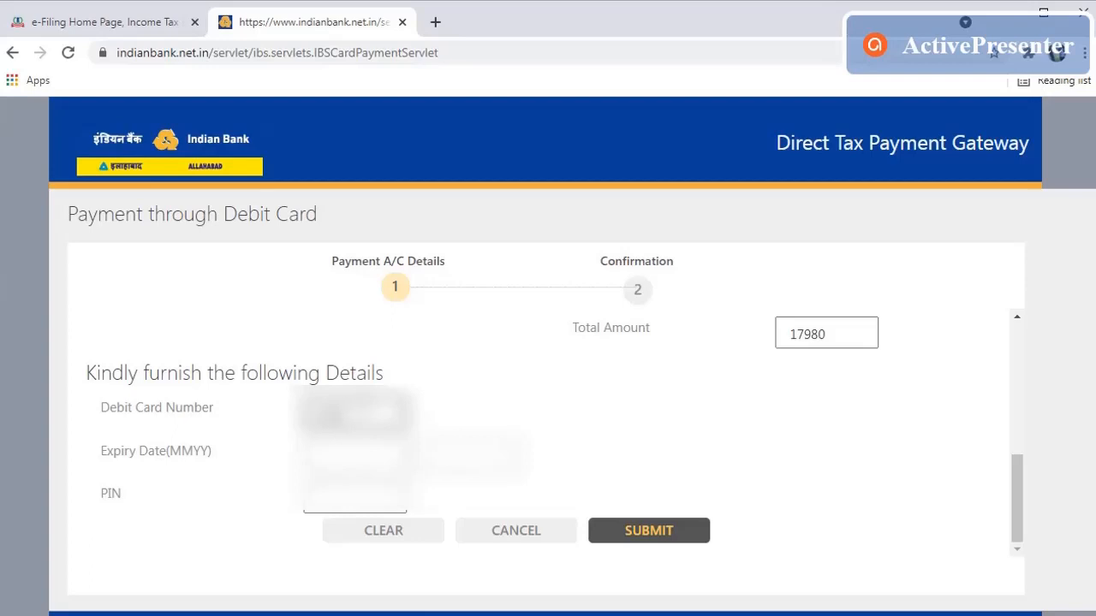
pyautogui.write('****')
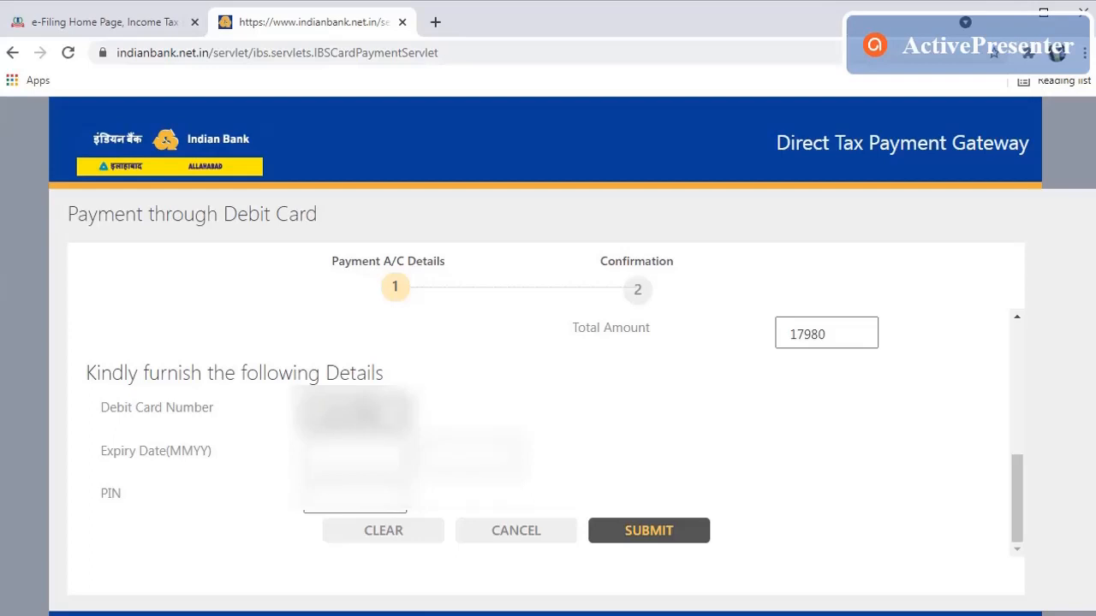
pyautogui.write('*')
pyautogui.click(355, 453)
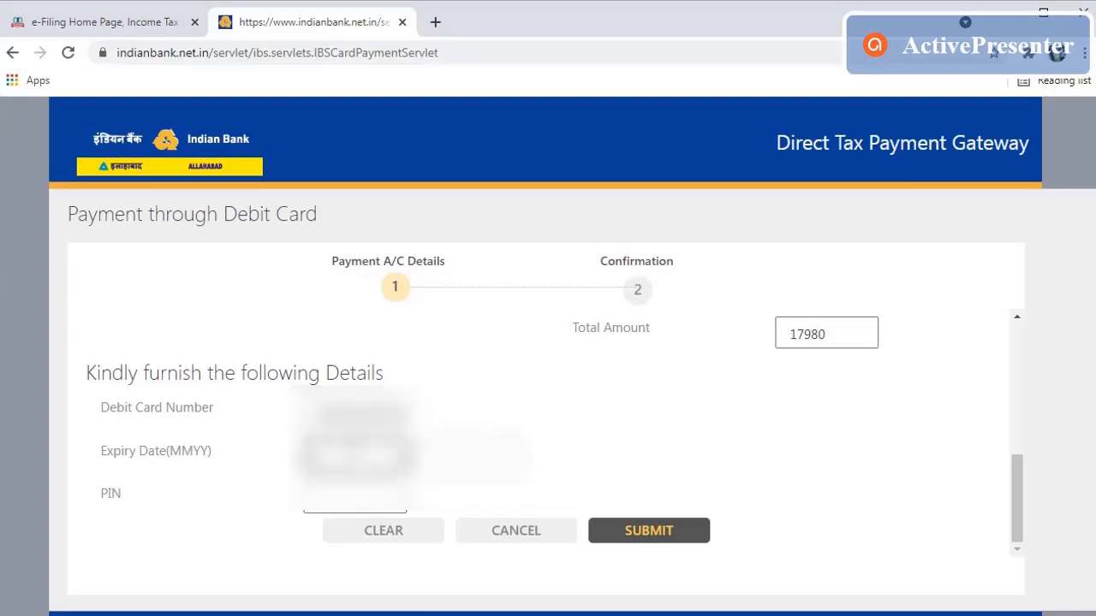
pyautogui.write('*')
pyautogui.press('Tab')
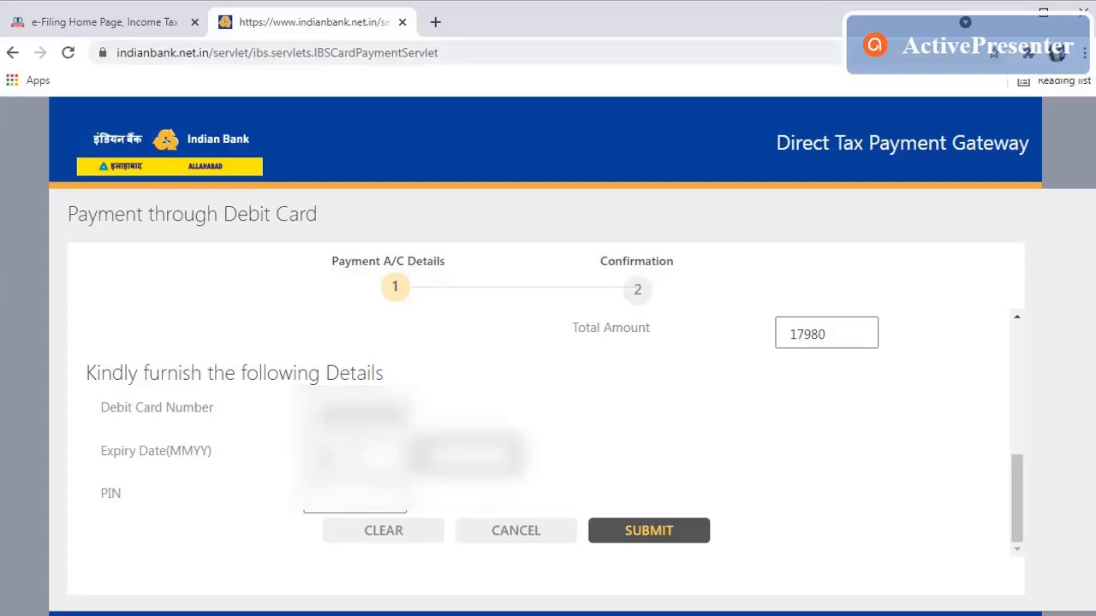
pyautogui.write('*')
pyautogui.press('Tab')
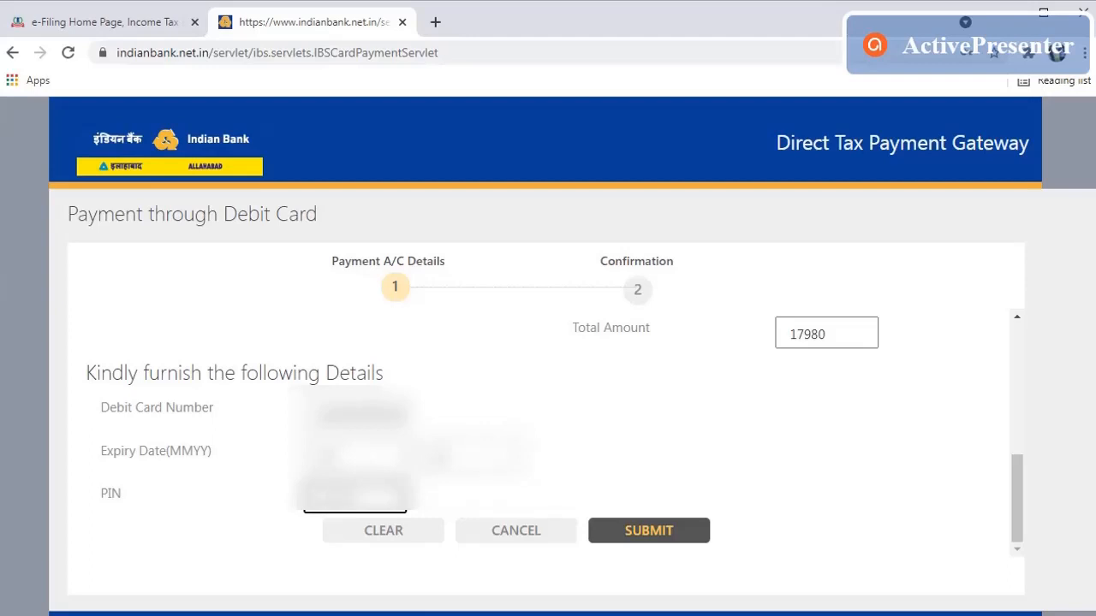
# Step: Submit the form, dismiss the blank surcharge alert, and enter 0 for Surcharge
pyautogui.click(654, 534)
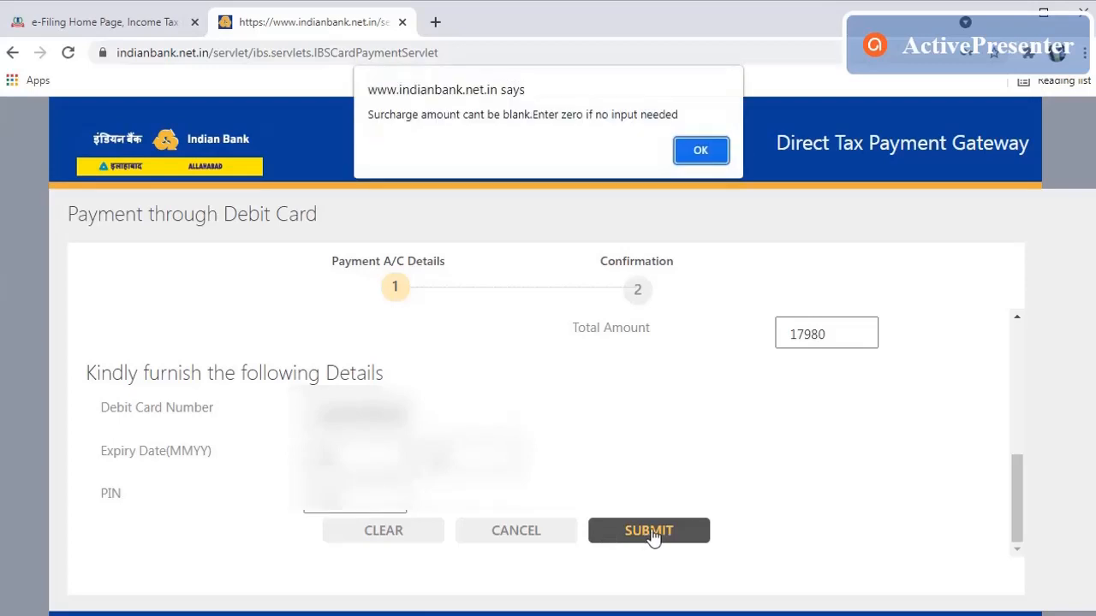
pyautogui.click(692, 152)
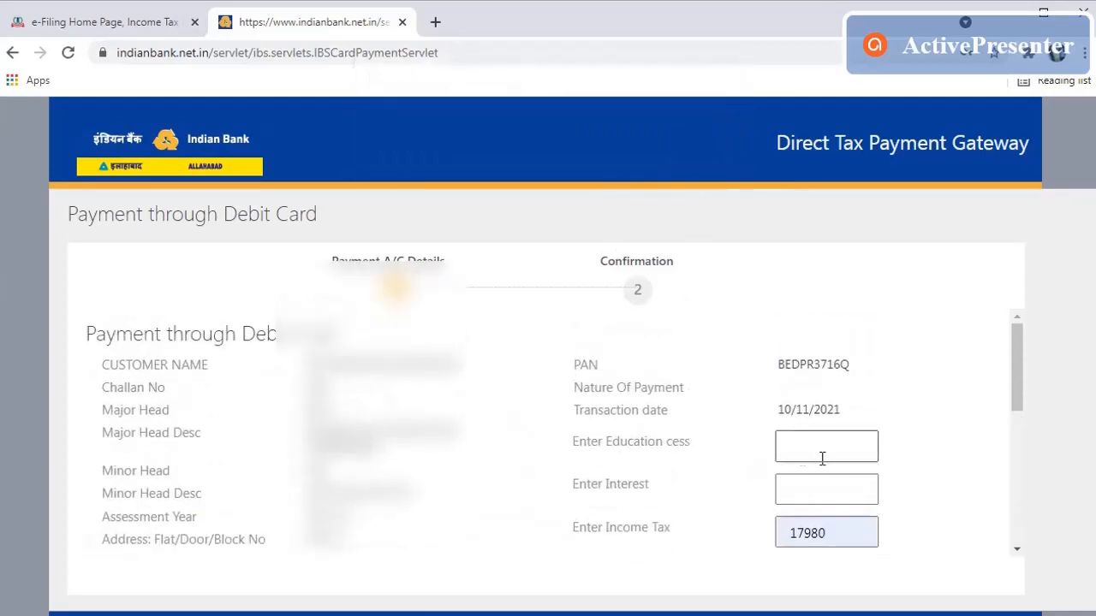
pyautogui.scroll(-2, 822, 458)
pyautogui.click(821, 399)
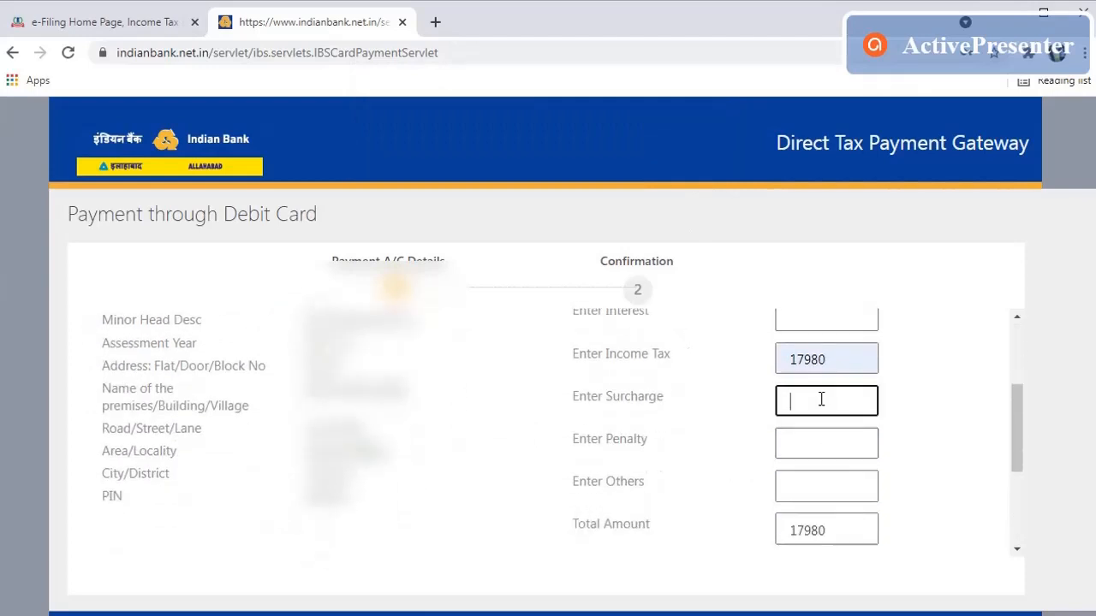
pyautogui.write('0')
pyautogui.scroll(-2, 711, 445)
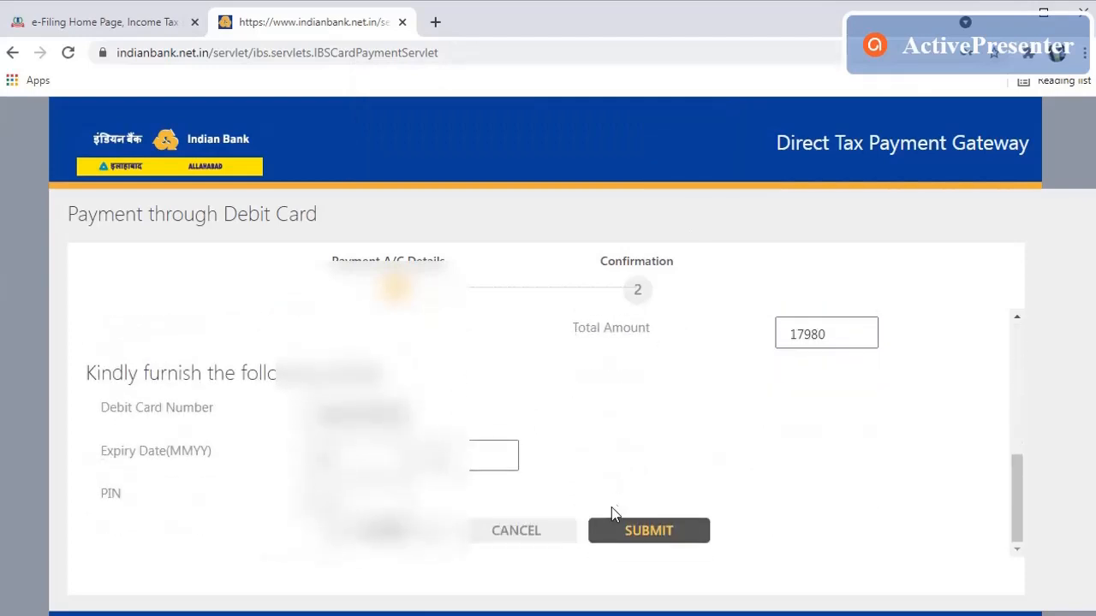
# Step: Resubmit, dismiss the blank education cess alert, and enter 0 for Education cess and Interest
pyautogui.click(635, 532)
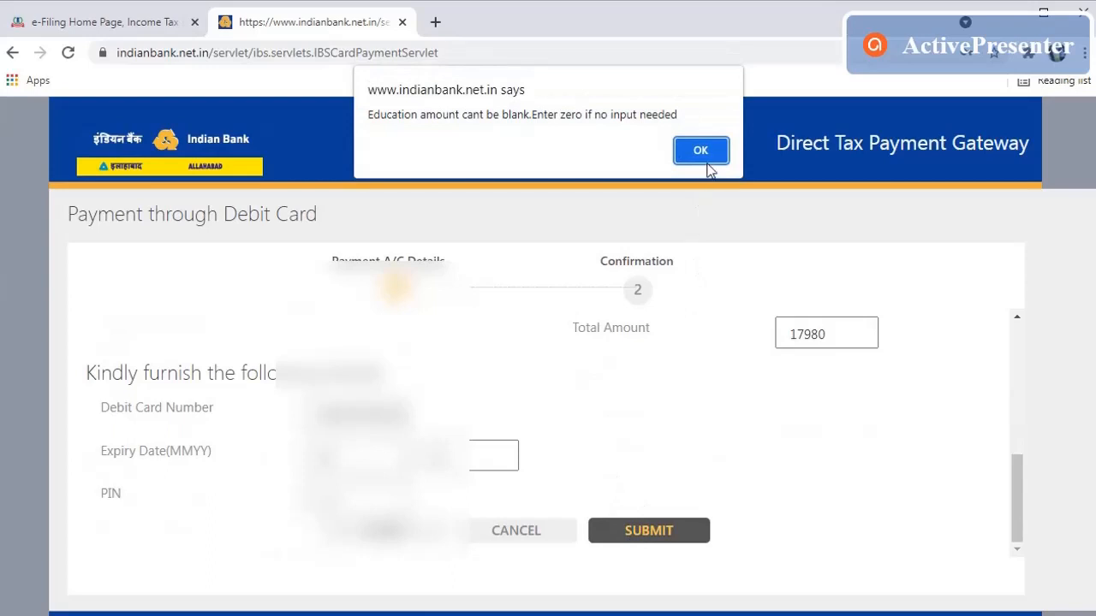
pyautogui.click(704, 157)
pyautogui.scroll(4, 728, 411)
pyautogui.click(802, 451)
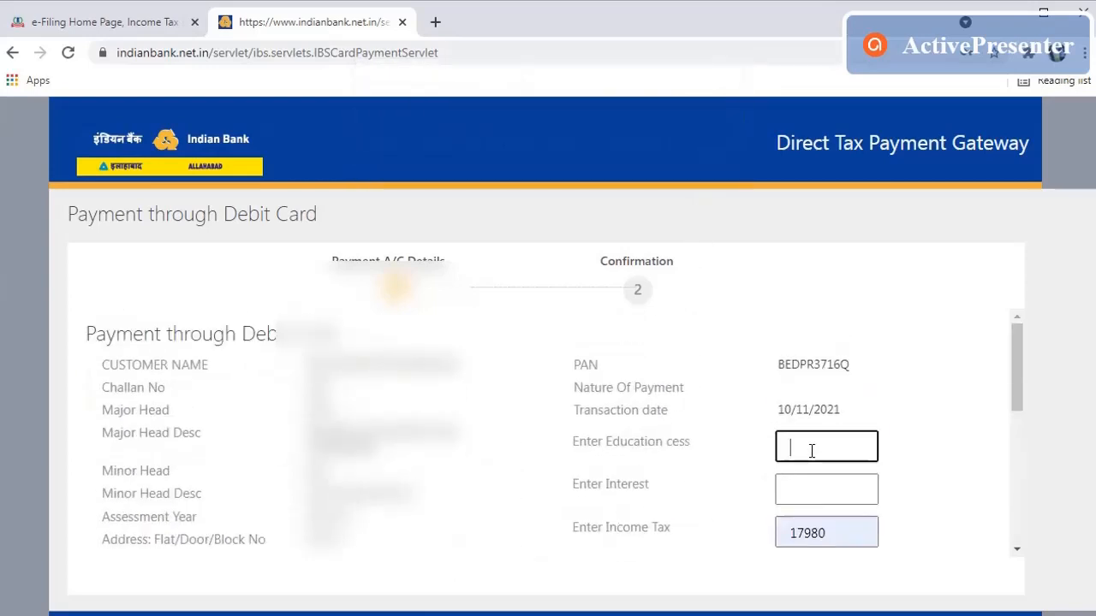
pyautogui.write('0')
pyautogui.click(804, 481)
pyautogui.write('0')
# Step: Enter 0 for Penalty and Others, then submit the completed payment form
pyautogui.scroll(-3, 682, 482)
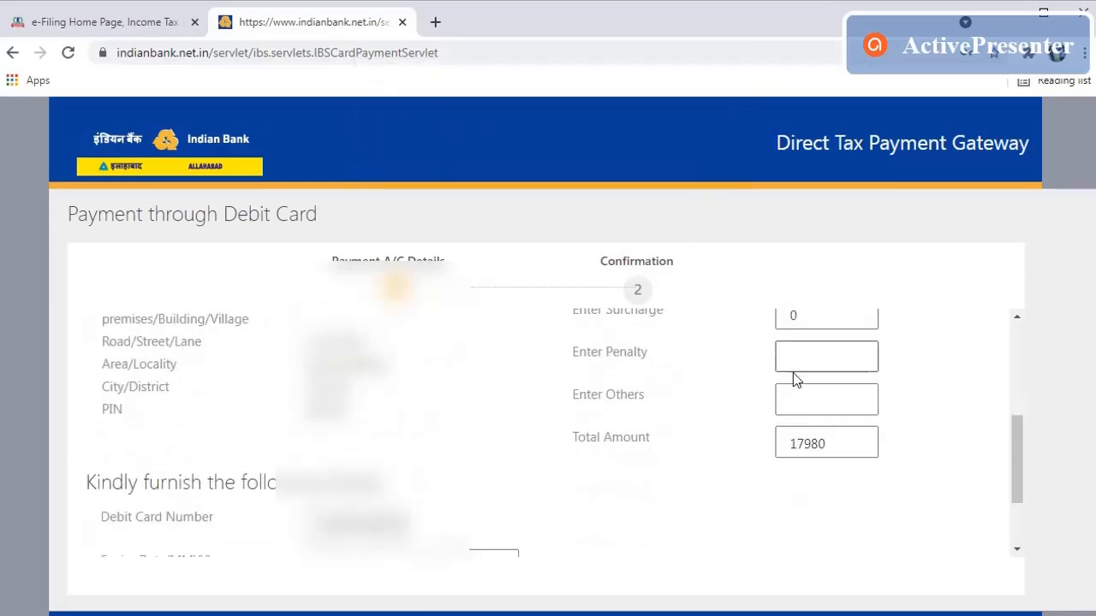
pyautogui.click(798, 359)
pyautogui.write('0')
pyautogui.click(800, 399)
pyautogui.write('0')
pyautogui.scroll(-3, 697, 428)
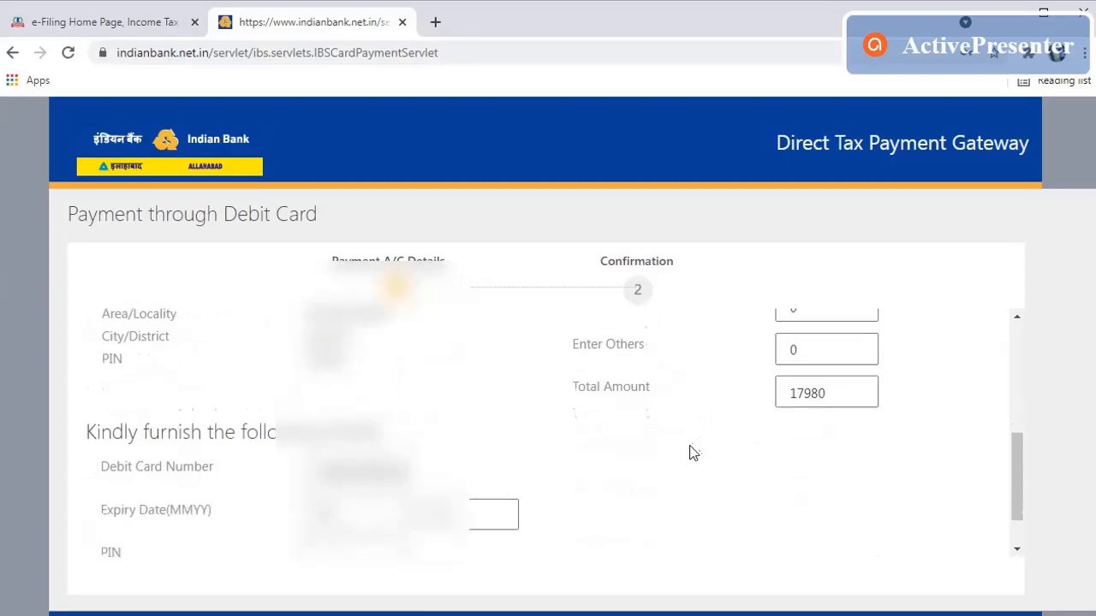
pyautogui.click(649, 532)
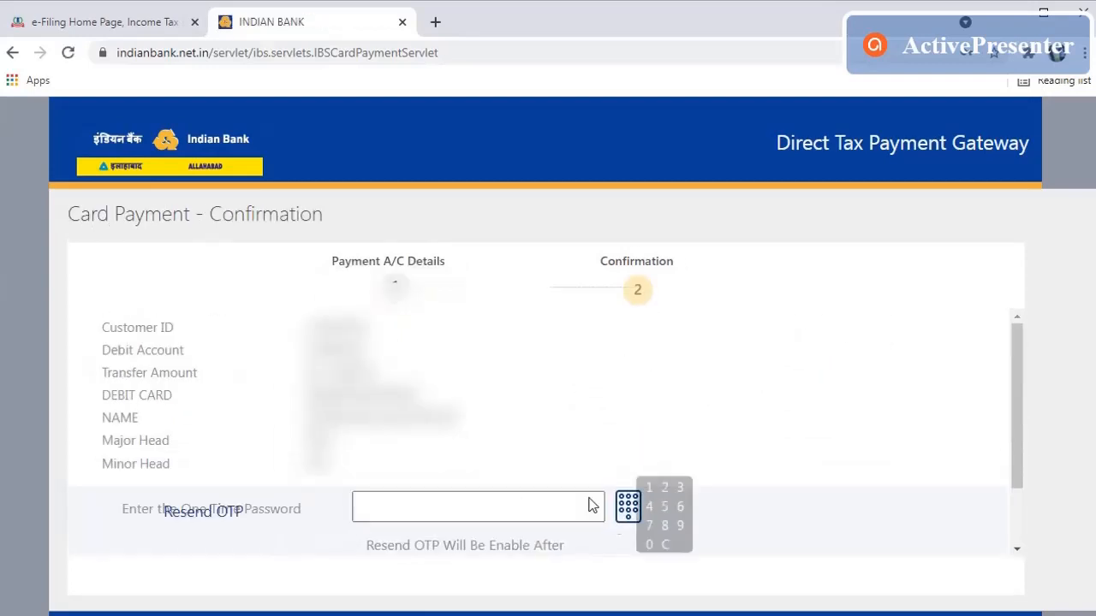
# Step: Enter the one-time password and submit it, which returns error 310 about permitted payment hours
pyautogui.click(429, 505)
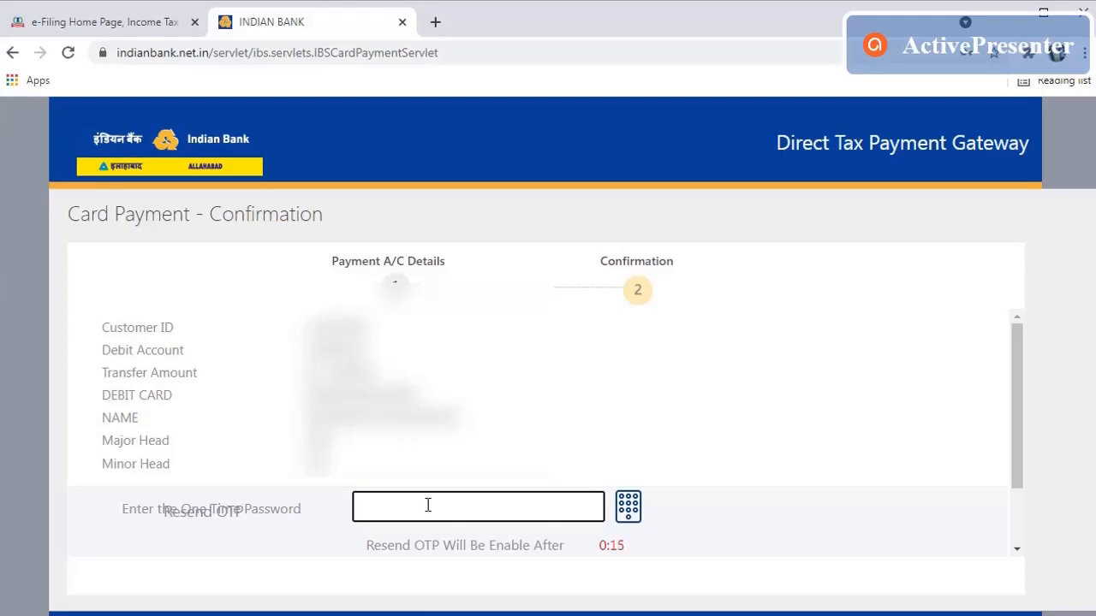
pyautogui.write('•••')
pyautogui.write('••••')
pyautogui.write('•')
pyautogui.scroll(-2, 420, 496)
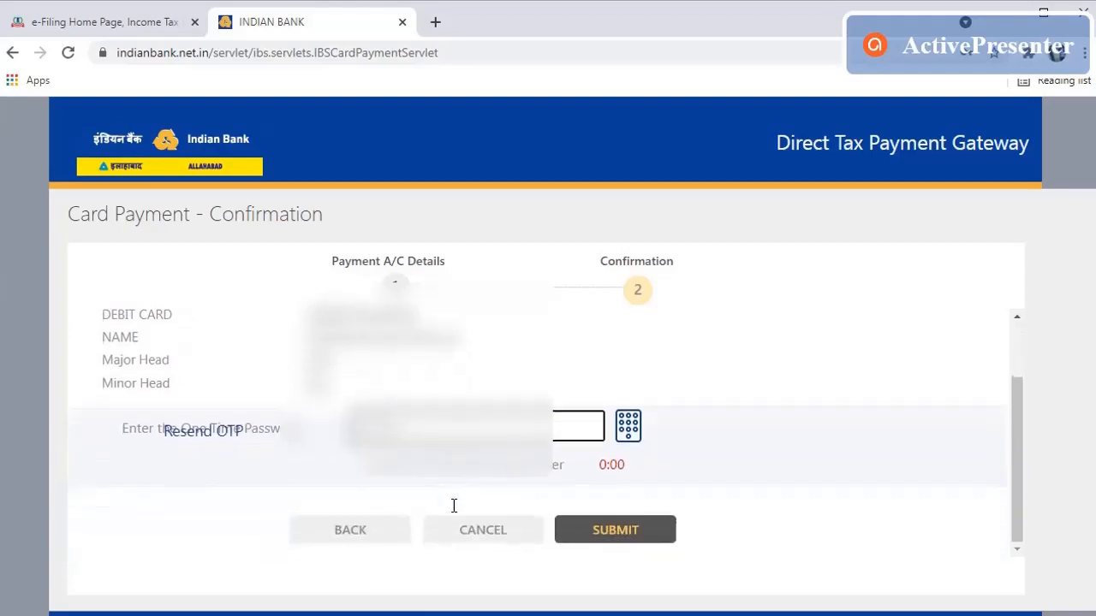
pyautogui.click(614, 534)
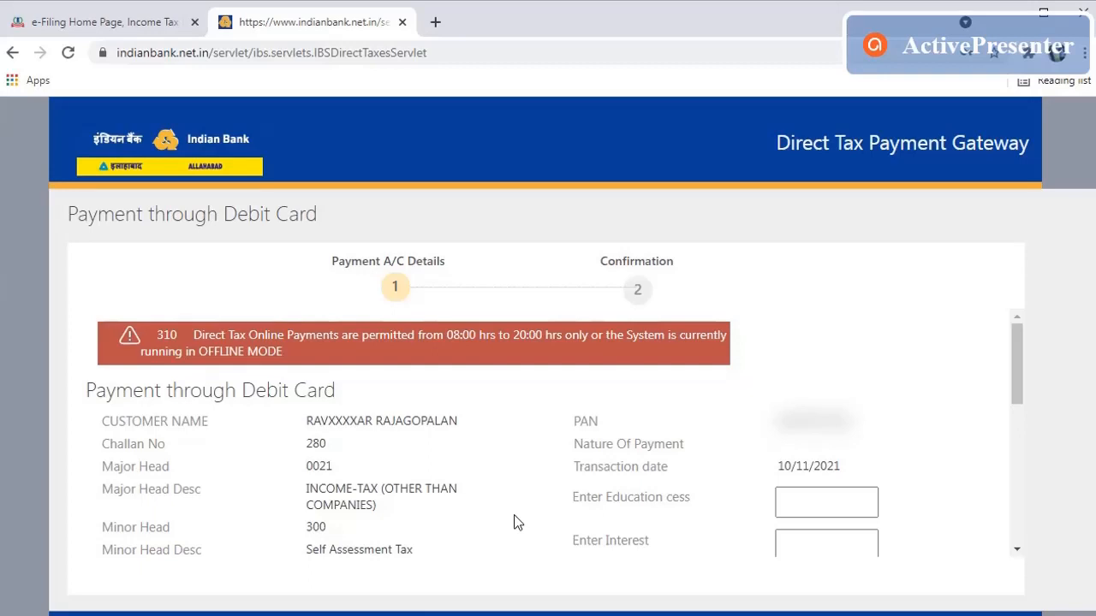
# Step: Enter a fresh one-time password on the Card Payment – Confirmation page and submit it
pyautogui.scroll(-10, 518, 521)
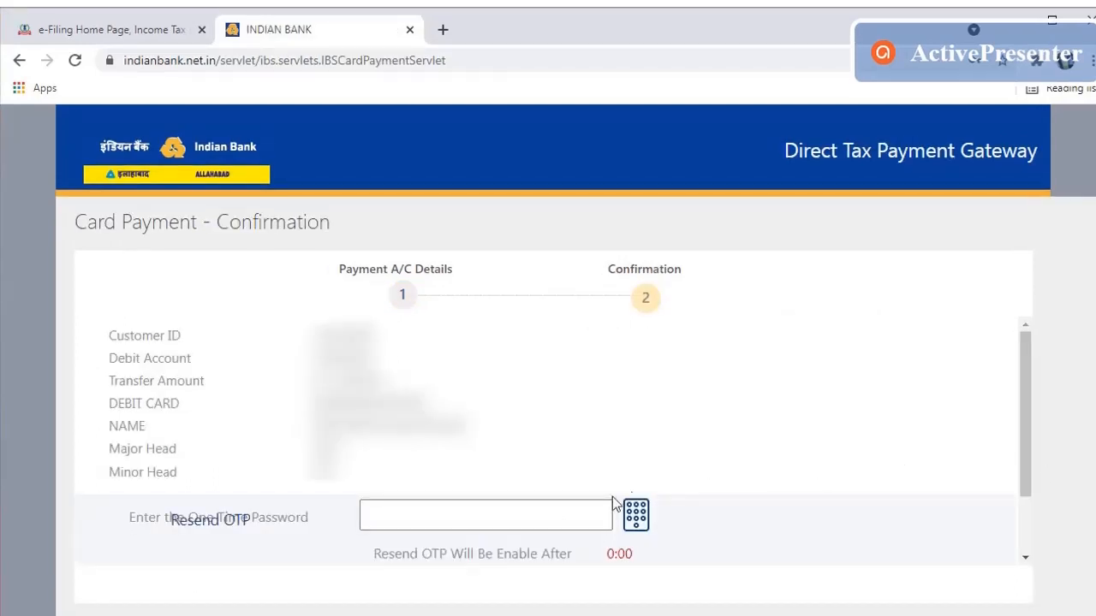
pyautogui.click(497, 512)
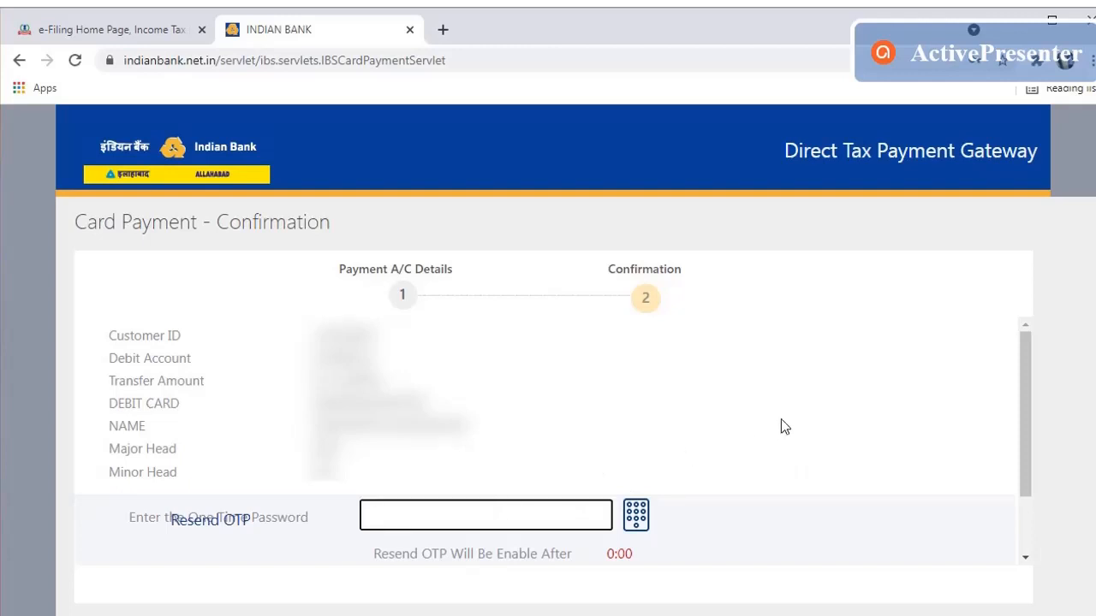
pyautogui.scroll(-1, 757, 510)
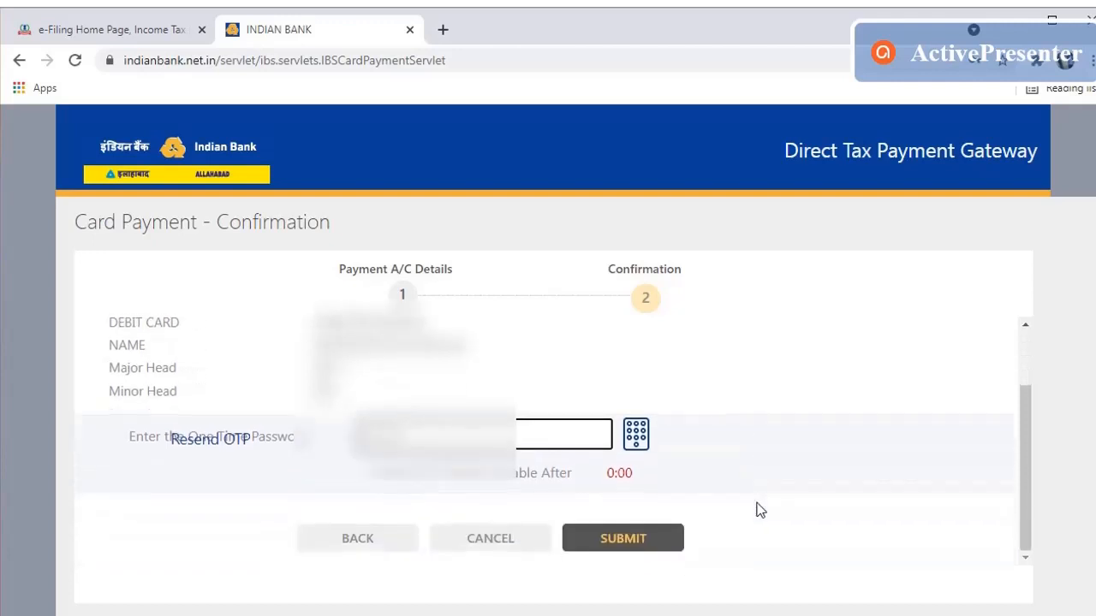
pyautogui.click(622, 551)
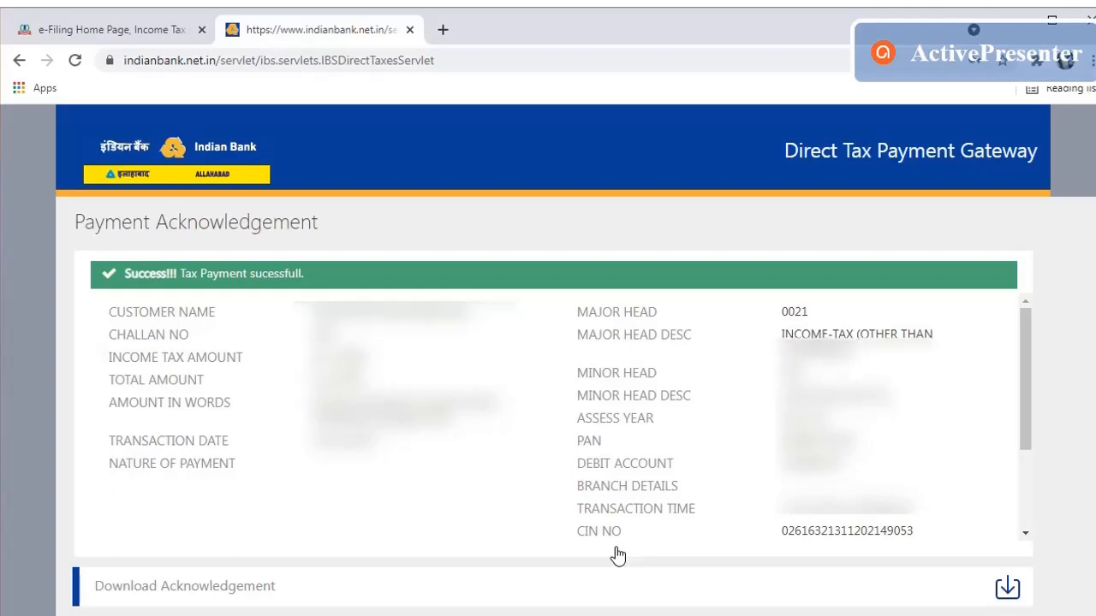
# Step: Download the payment acknowledgement and save the DirectTaxesCyber receipt PDF
pyautogui.scroll(-1, 582, 502)
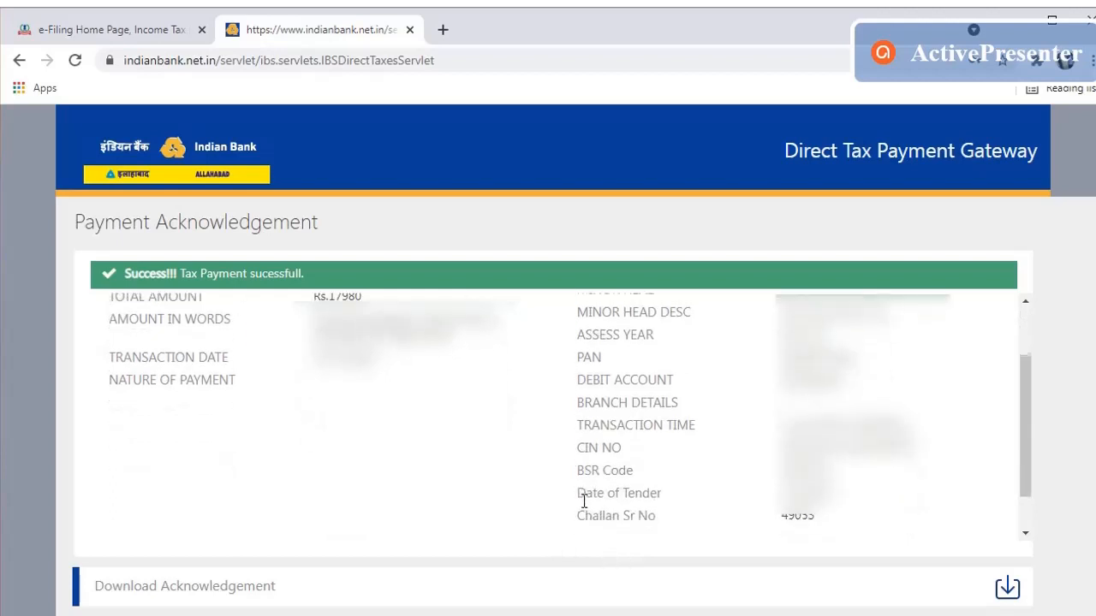
pyautogui.scroll(-1, 584, 502)
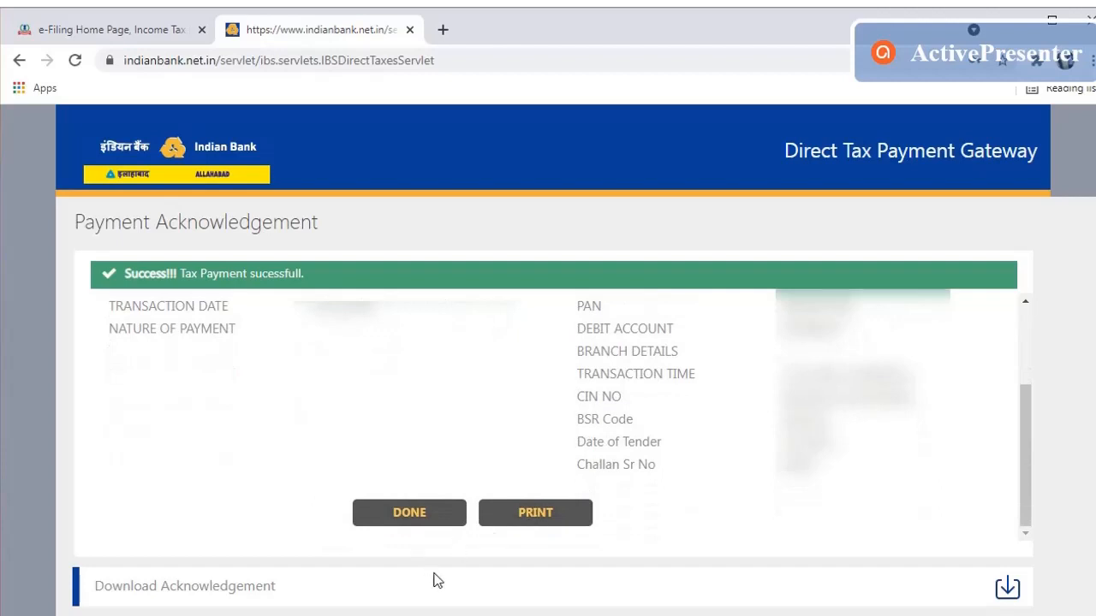
pyautogui.click(1007, 588)
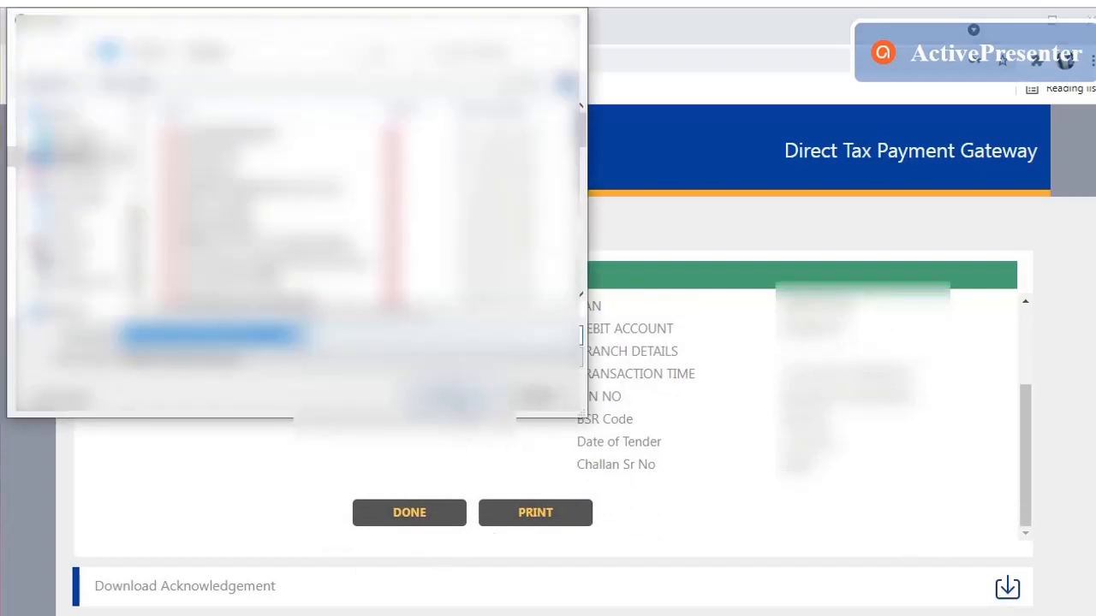
pyautogui.click(451, 396)
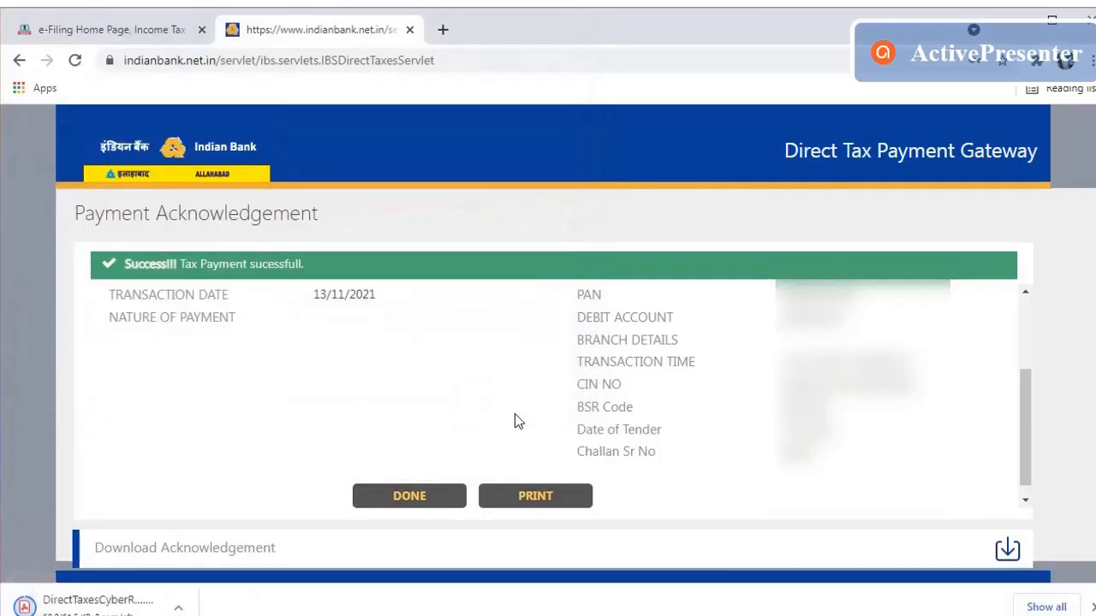
# Step: Choose DONE to log off the bank gateway, then check the e-Filing tab and return
pyautogui.click(414, 495)
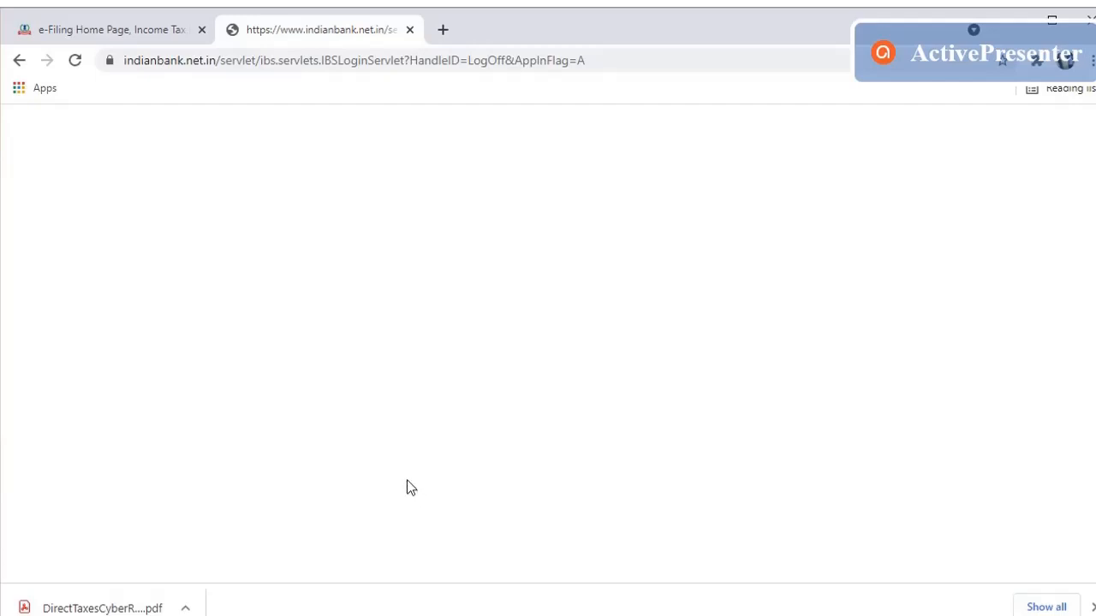
pyautogui.click(117, 33)
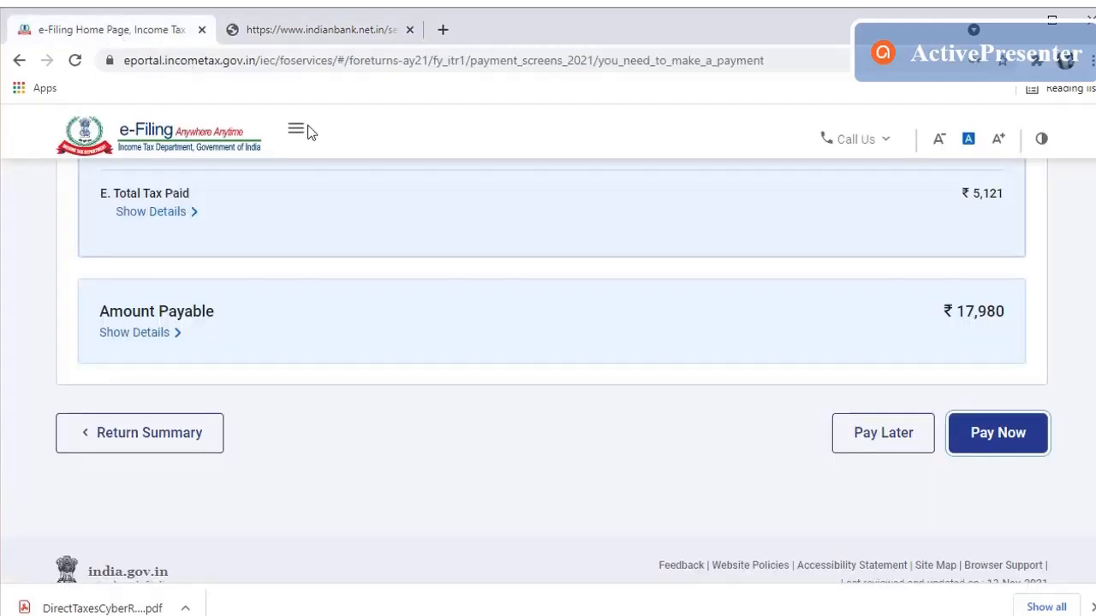
pyautogui.click(286, 30)
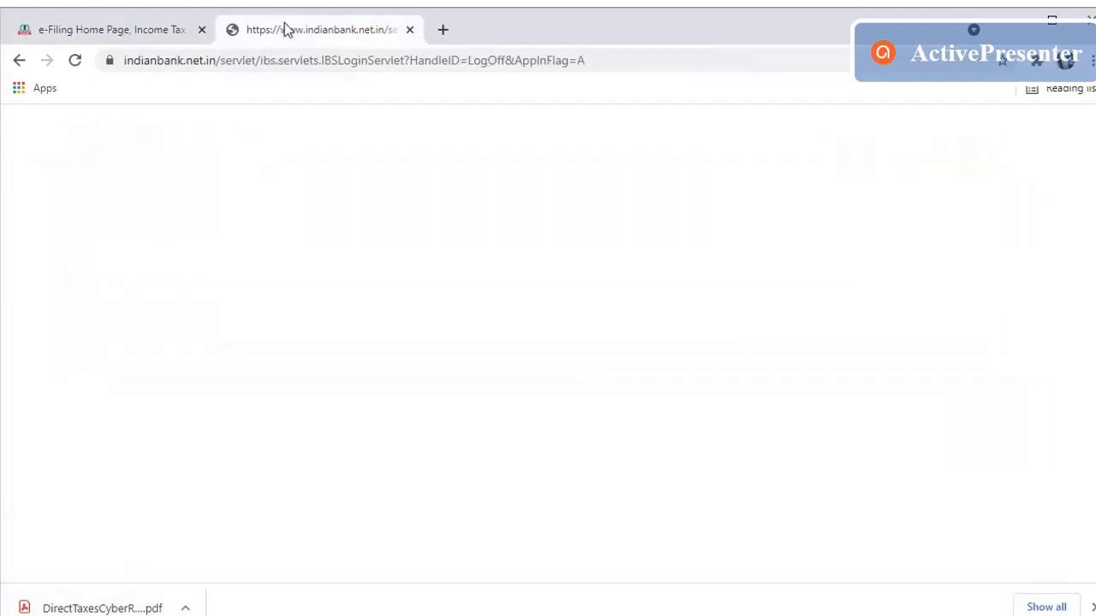